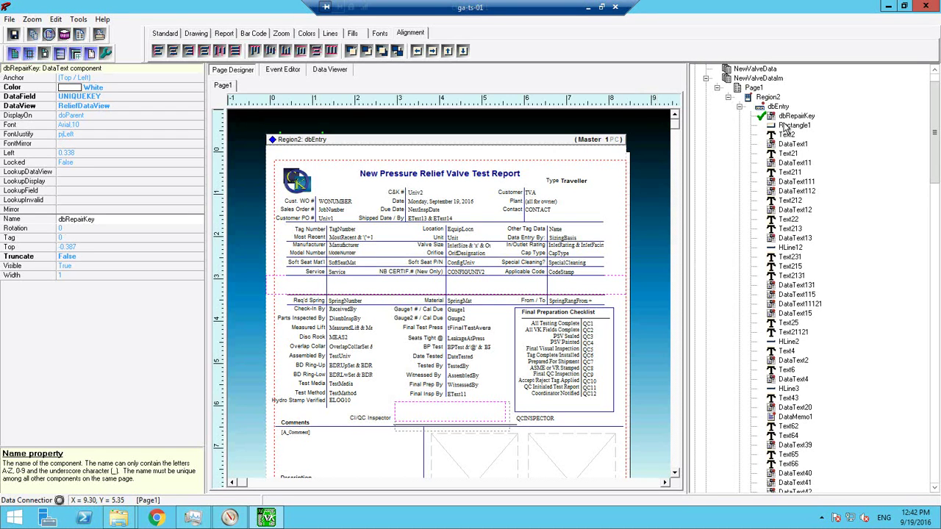
- Inspect the DataField and Name properties of dbRepairKey in the NewValveDataIm report, comparing them with the Univ2 data field
left_click(785, 126)
left_click(794, 116)
left_click(415, 195)
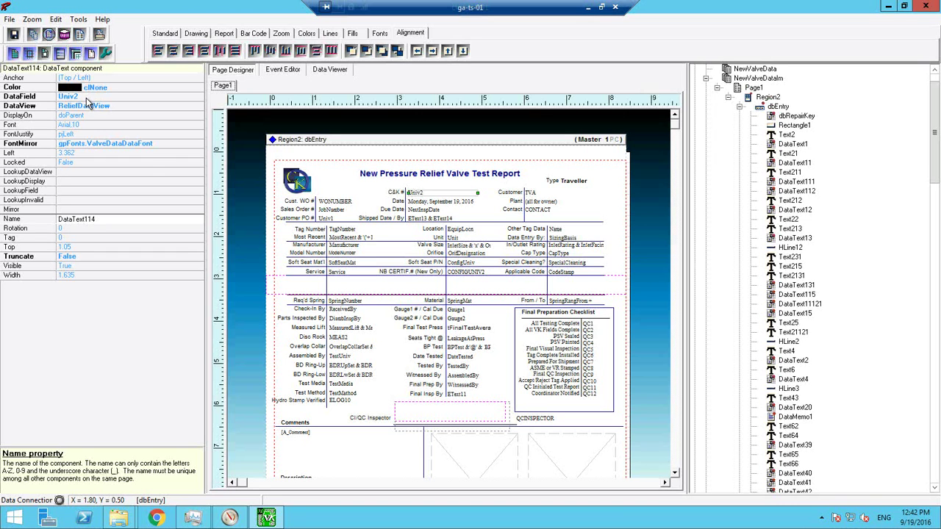
left_click(794, 117)
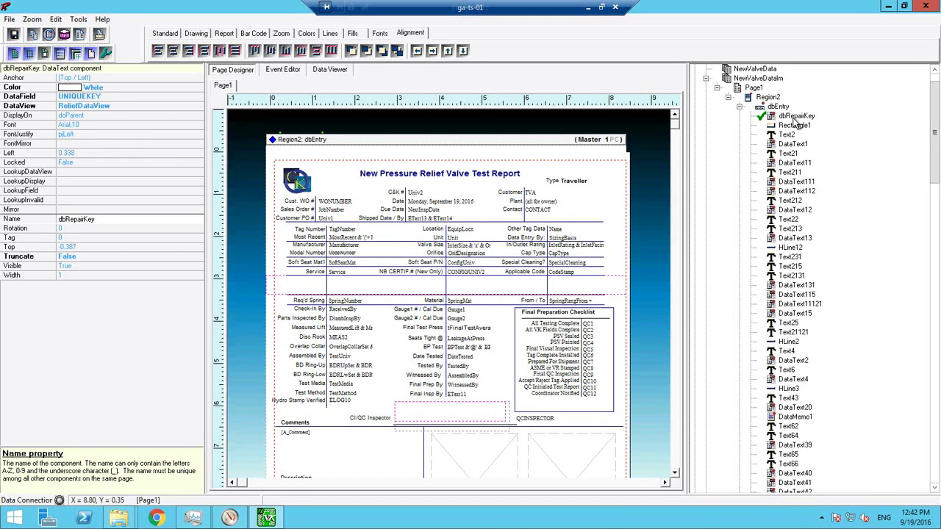
left_click(111, 96)
left_click(110, 96)
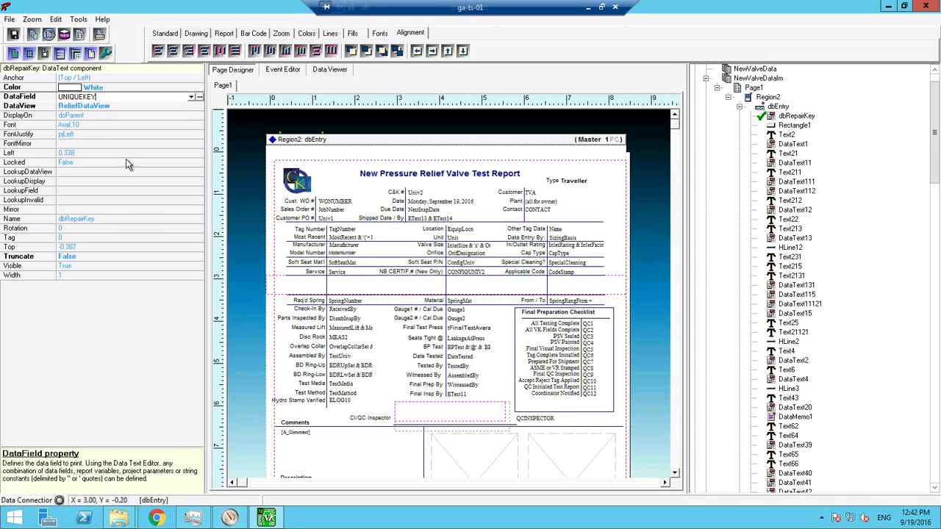
left_click(124, 219)
left_click(123, 219)
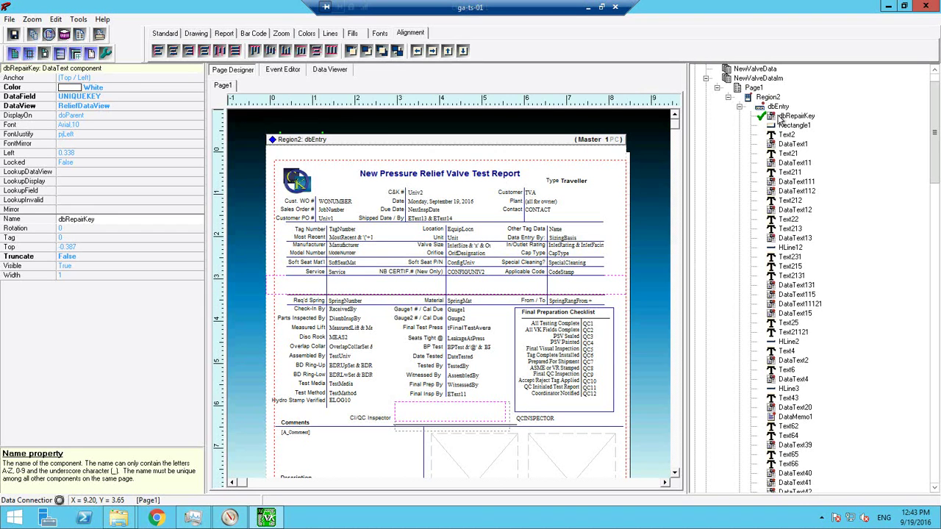
- Select both image placeholders together with dbRepairKey and copy the three components
left_click(478, 459, "shift")
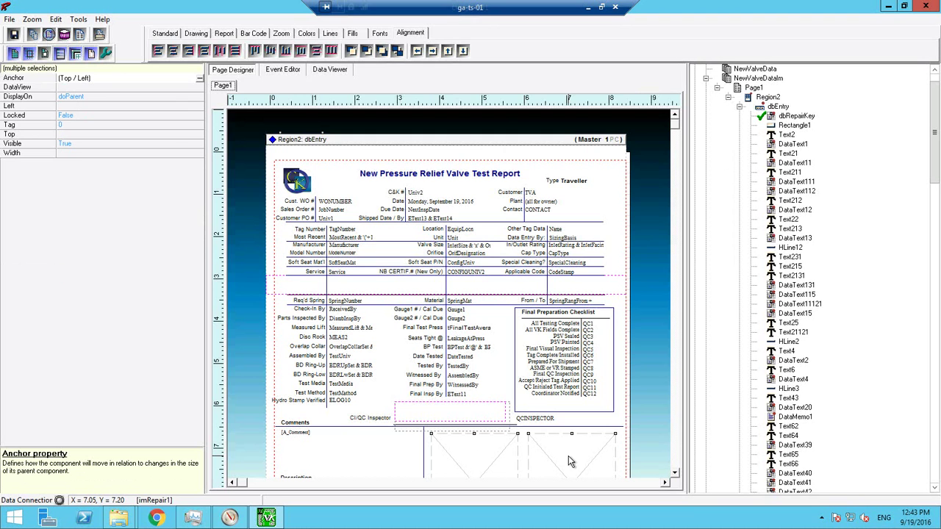
left_click(56, 20)
left_click(75, 59)
- Paste the copied key field and image placeholders onto Page1 of the ValveData2PTestSet_Im report
left_click(706, 78)
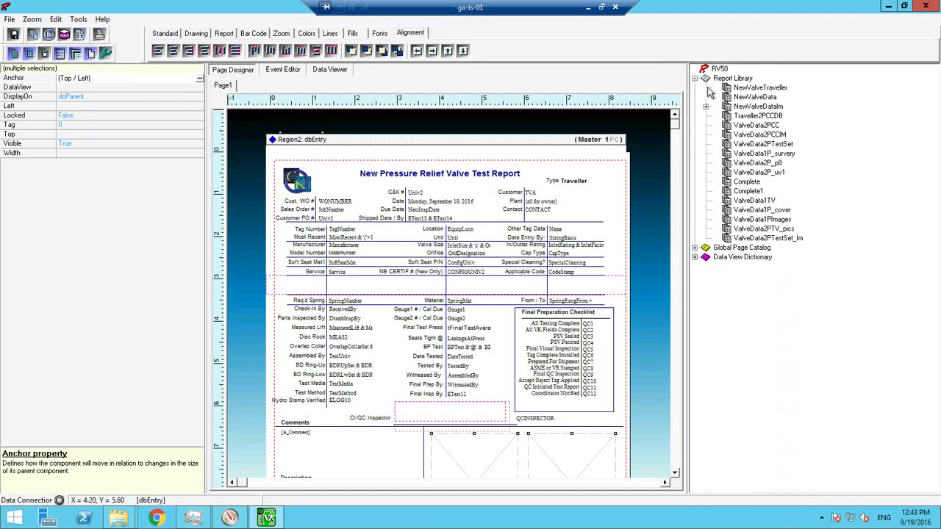
left_click(759, 239)
left_click(705, 239)
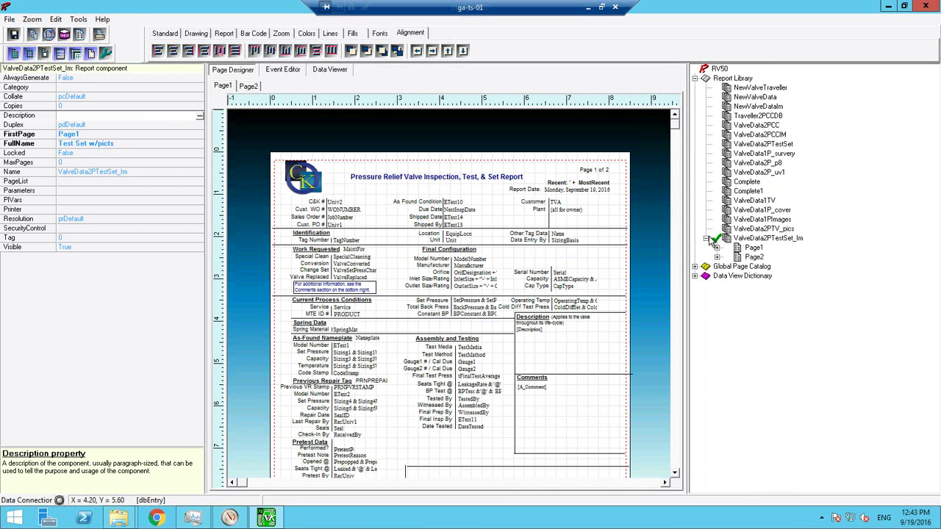
left_click(750, 248)
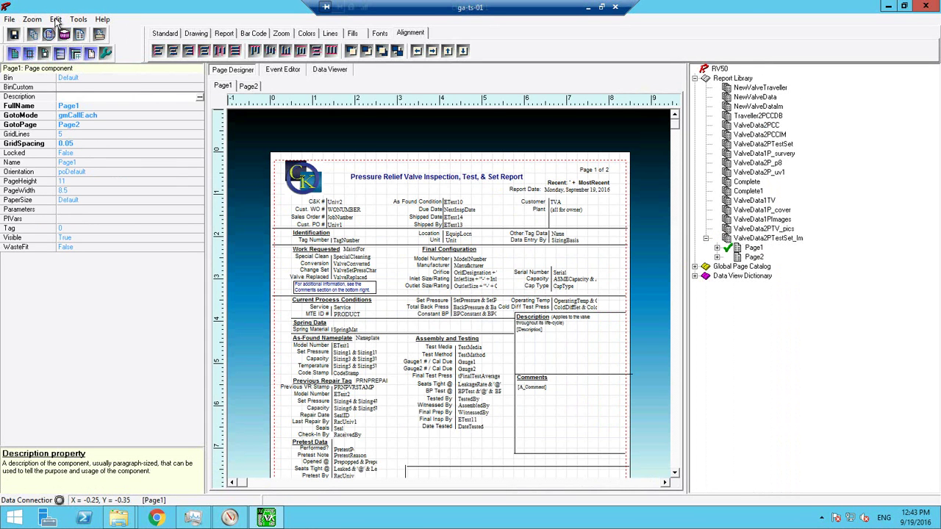
left_click(55, 20)
left_click(90, 72)
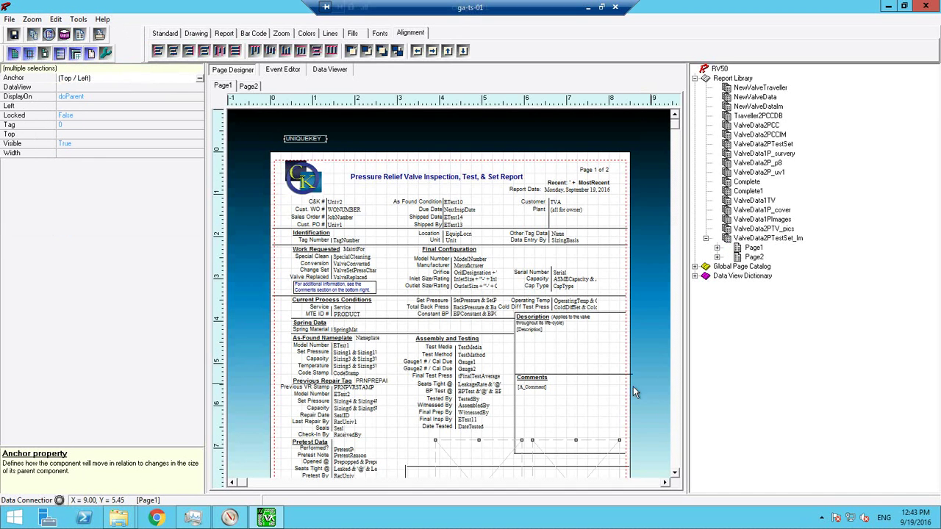
left_click(470, 325)
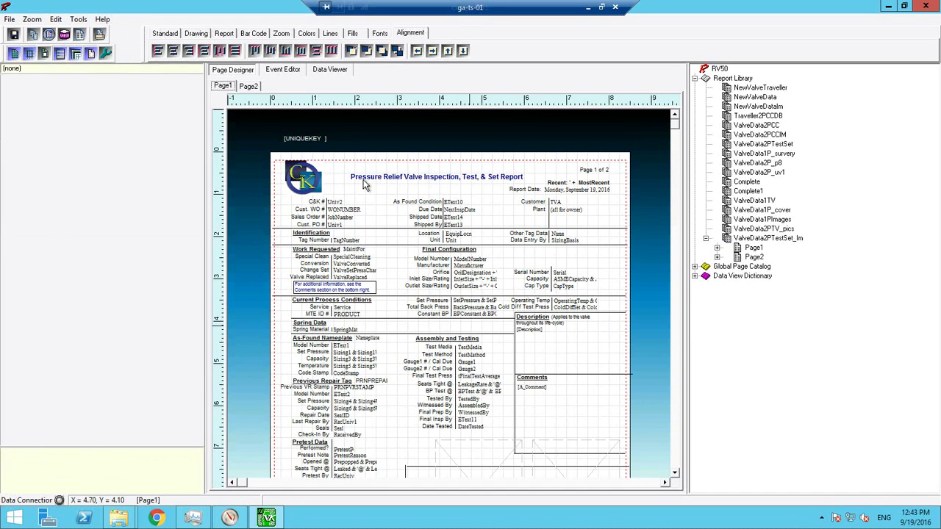
- Send the pasted dbRepairKey component to the back so it heads Page1's component order
left_click(309, 140)
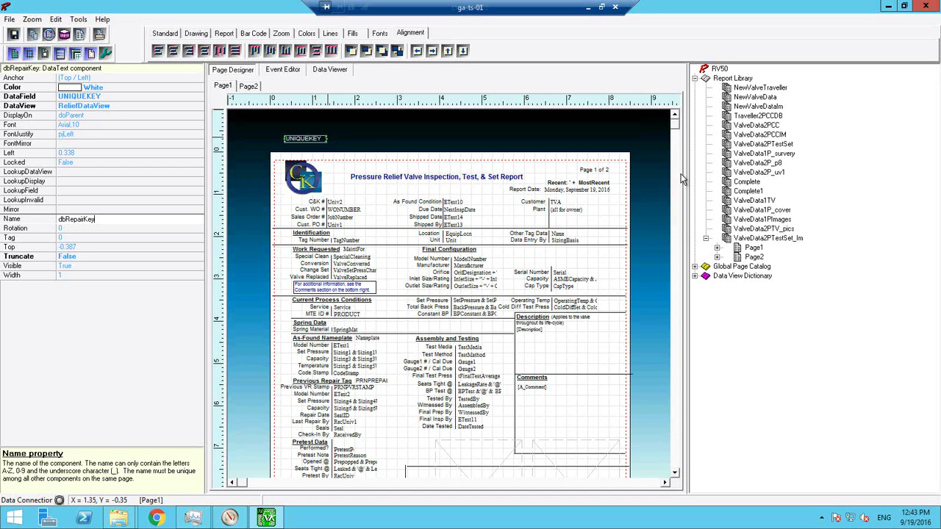
left_click(717, 247)
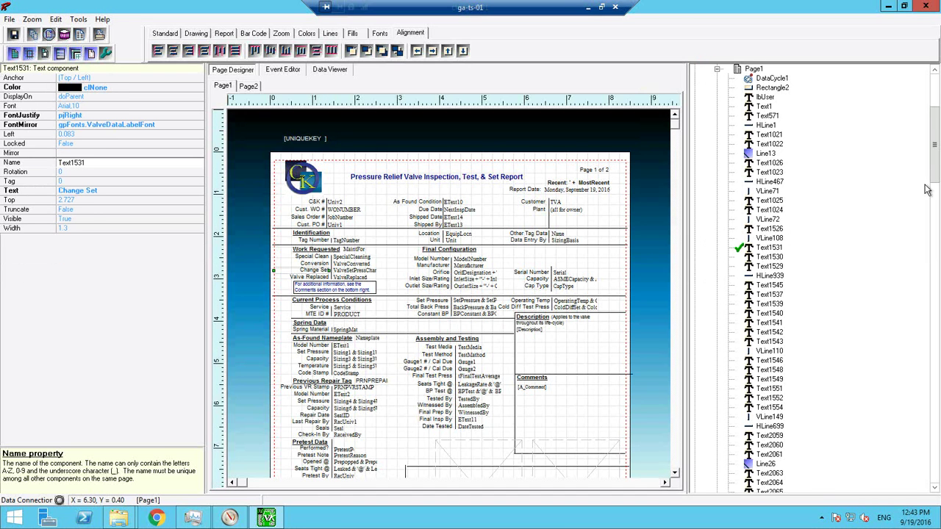
left_click_drag(935, 176, 936, 477)
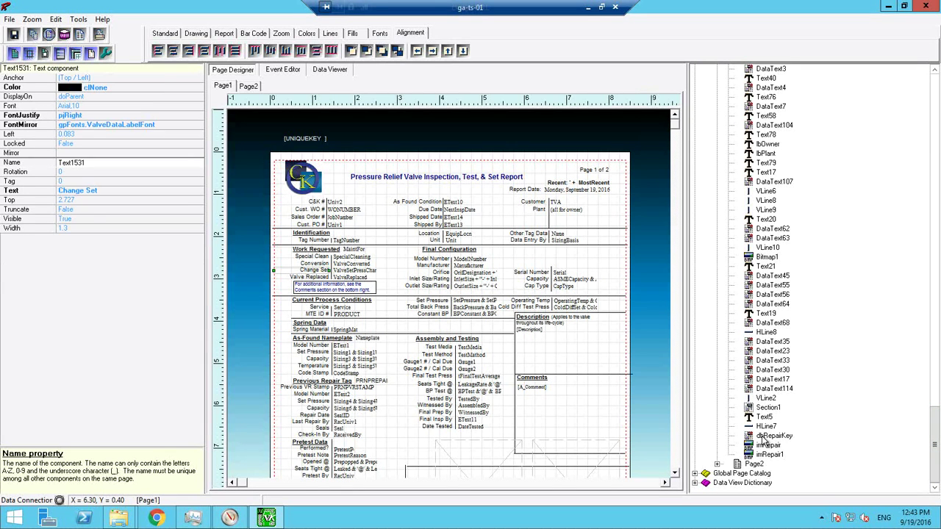
left_click(764, 437)
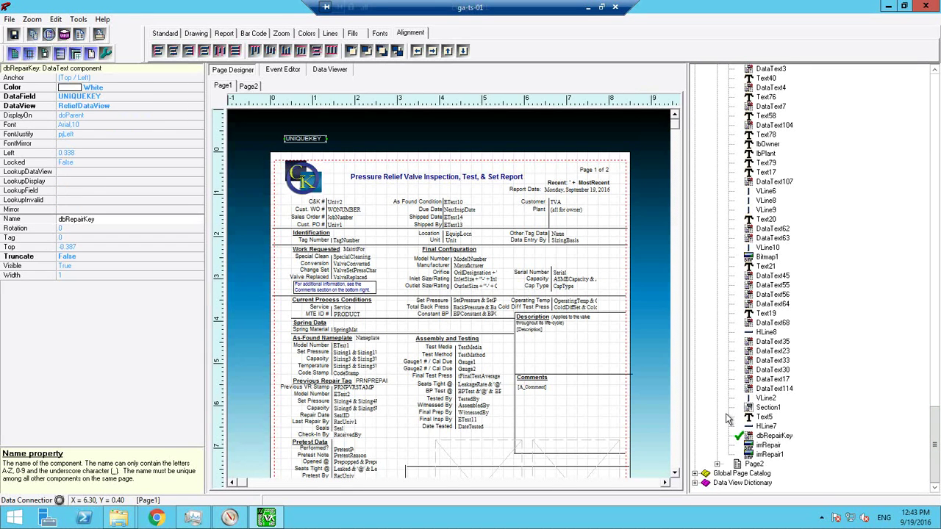
left_click(397, 50)
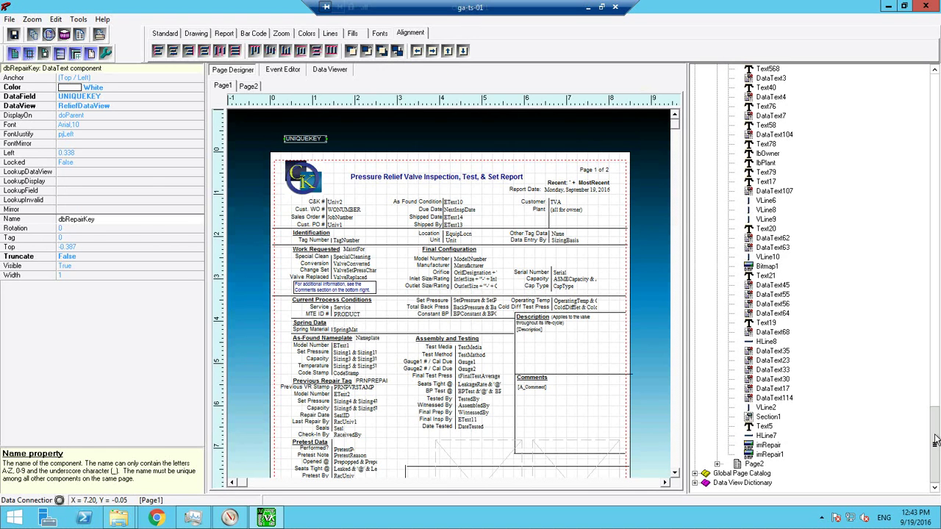
left_click_drag(936, 426, 925, 106)
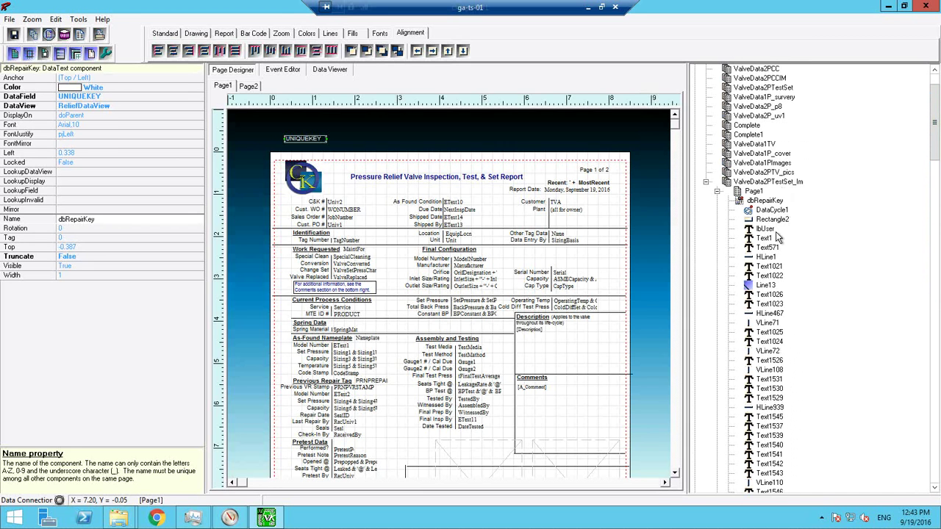
- Send DataCycle1 to the back so it precedes dbRepairKey in Page1's component order
left_click(772, 222)
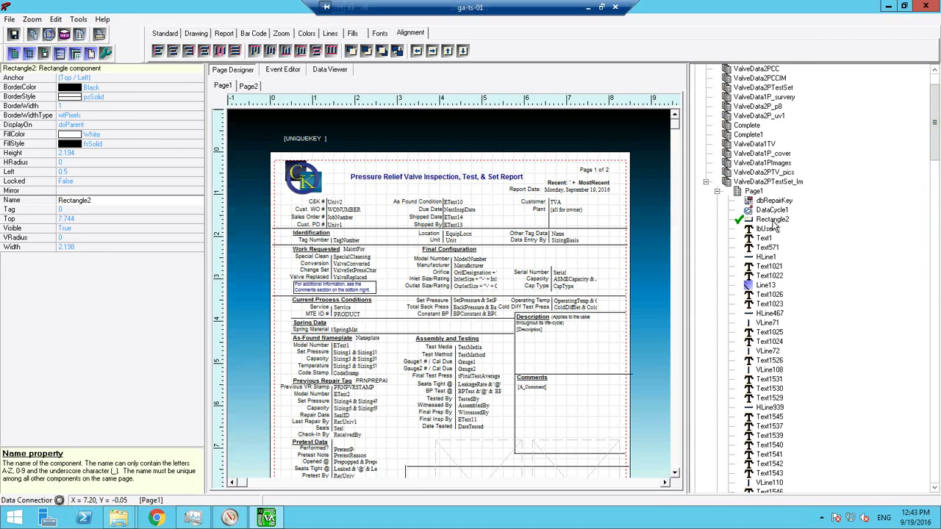
left_click(772, 210)
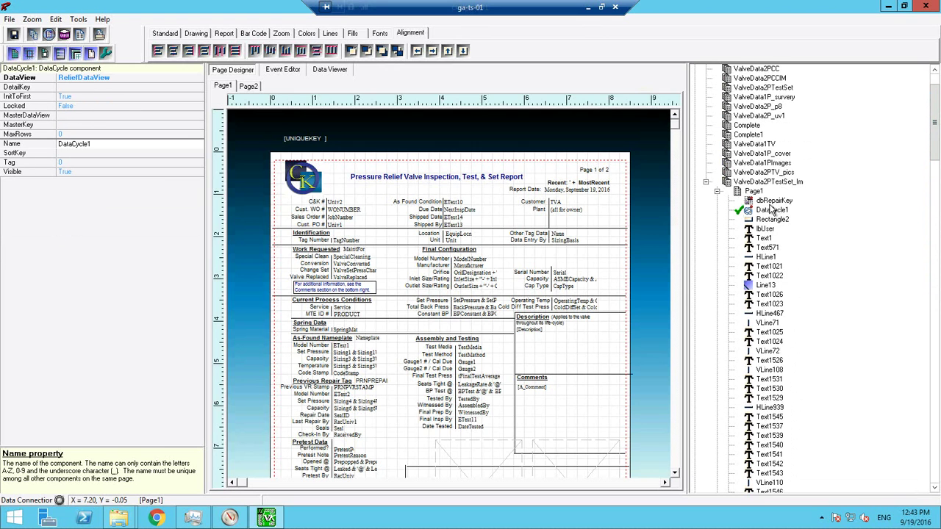
left_click(397, 51)
left_click(764, 210)
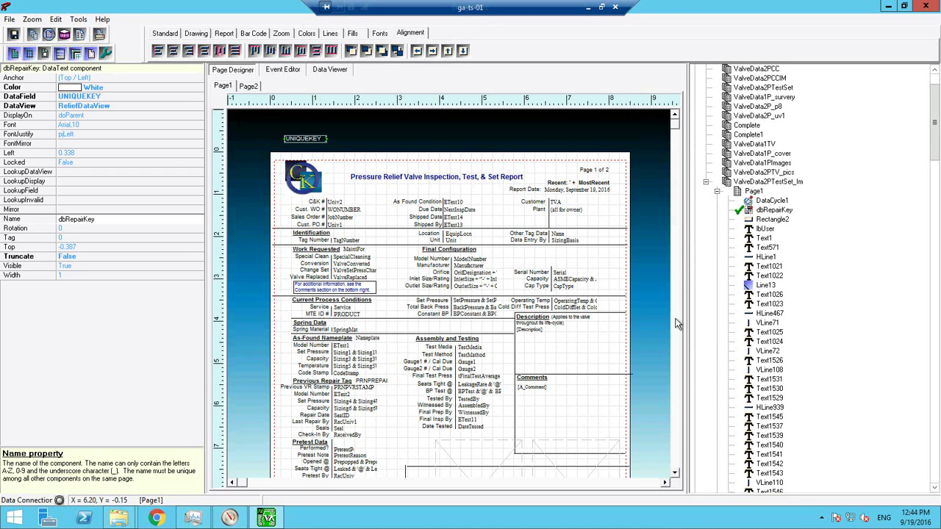
- Move the two image placeholders into the box beside the Final Preparation Checklist, at about Top 7.45 with imRepair1 at Left 5.85
scroll(677, 324, "down", 3)
left_click(482, 336)
left_click_drag(482, 336, 477, 358)
left_click_drag(553, 326, 542, 352)
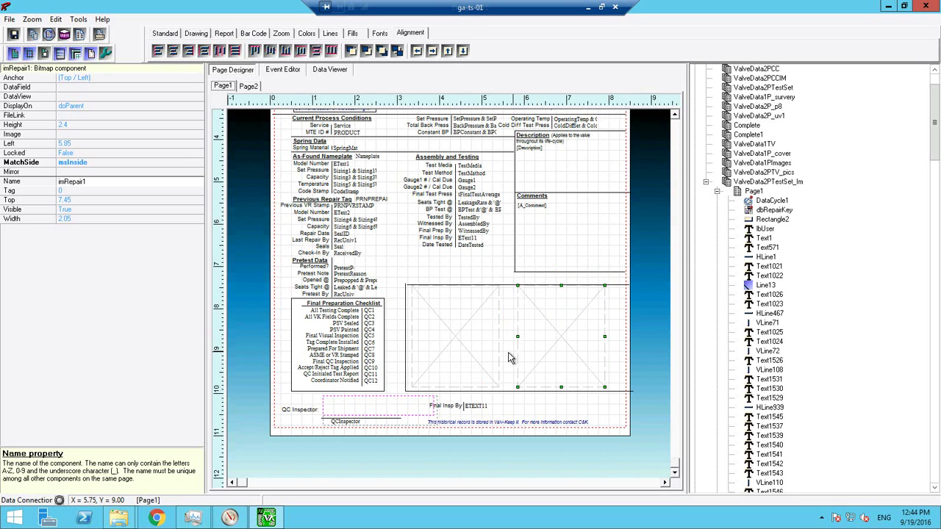
left_click(508, 354)
- Raise the image box's upper line to about Top 7.13, and shift its vertical line to Left 3.05, extending it up to about 7.1
left_click_drag(509, 288, 506, 272)
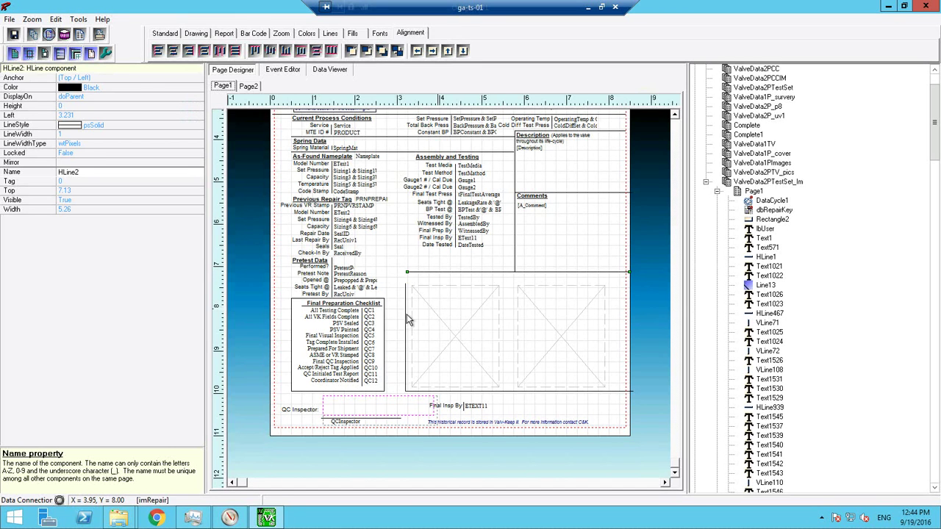
left_click_drag(404, 315, 396, 315)
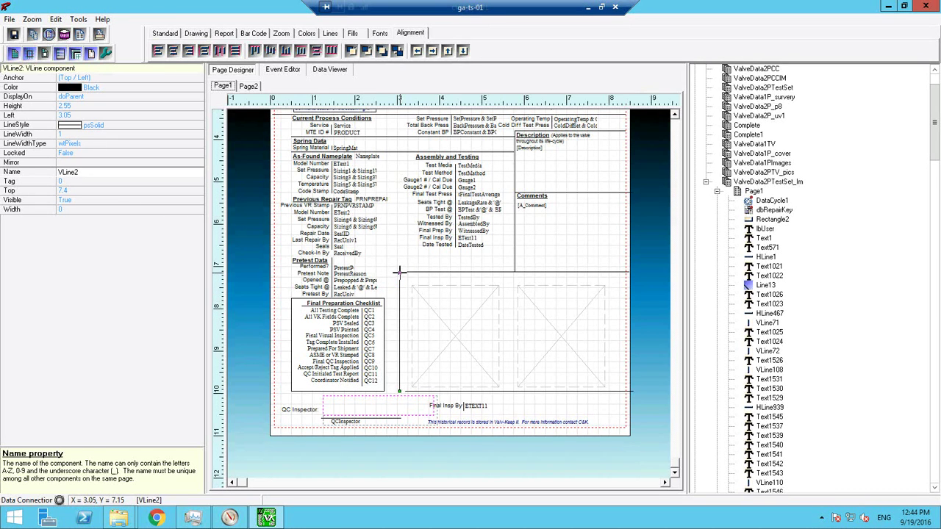
left_click_drag(399, 271, 399, 271)
- Zoom the page to 100 and extend the image box's upper line leftward to meet the vertical line
left_click(287, 35)
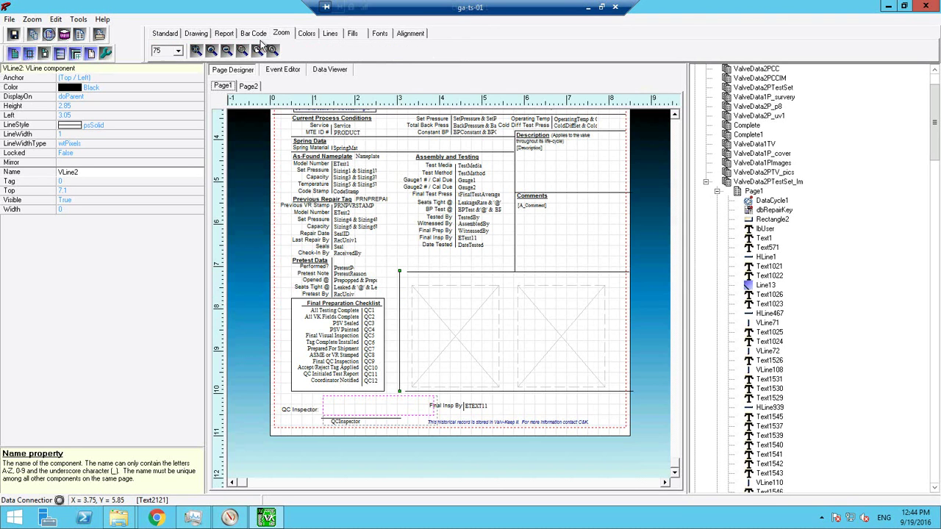
left_click(196, 50)
left_click(395, 271)
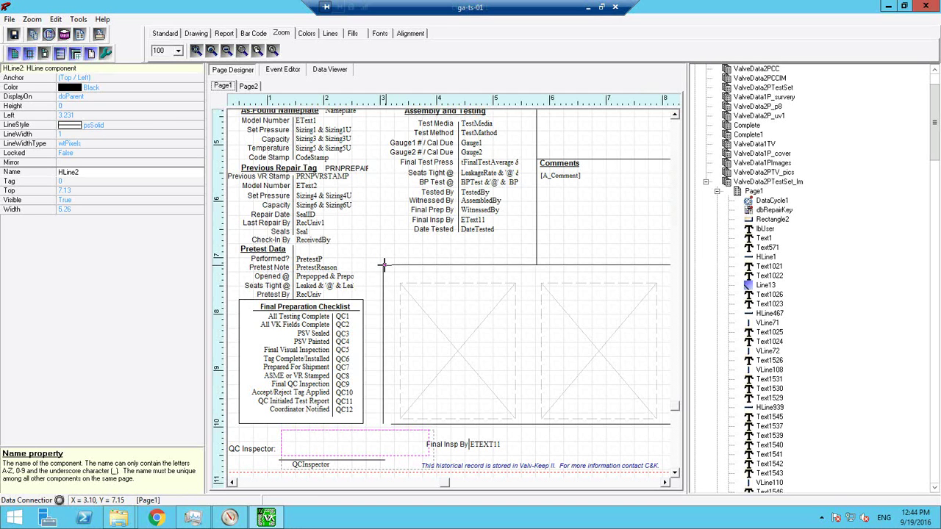
- Align the left and top edges of the image box's upper and vertical lines, and lower both to Top 7.15
left_click(383, 274)
left_click(394, 271, "shift")
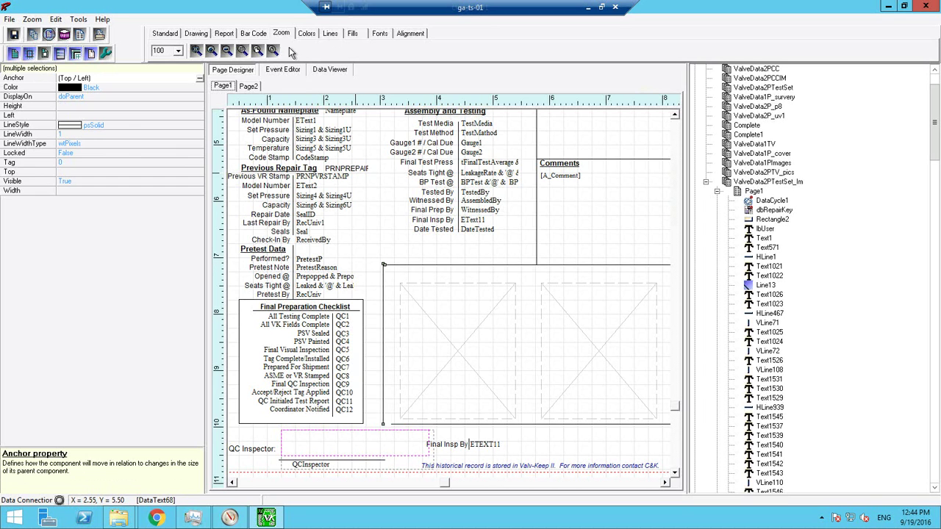
left_click(408, 34)
left_click(157, 52)
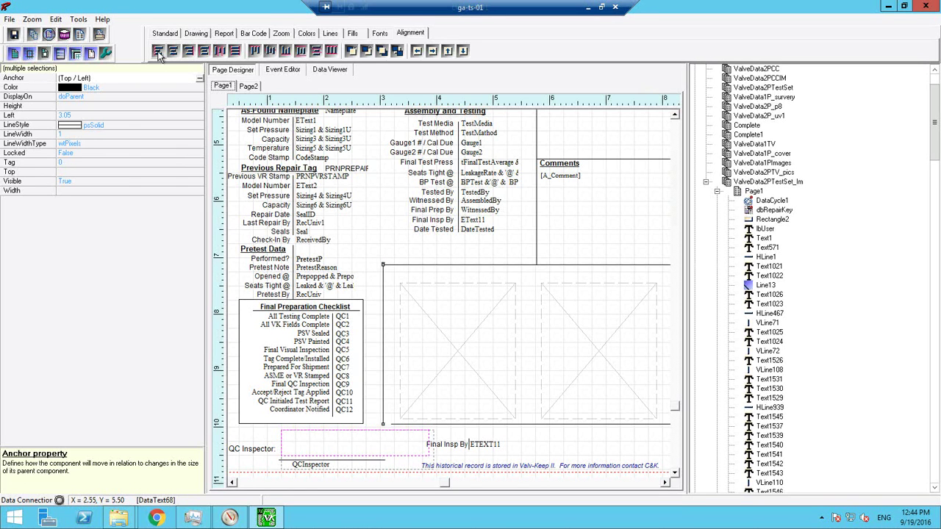
left_click(254, 50)
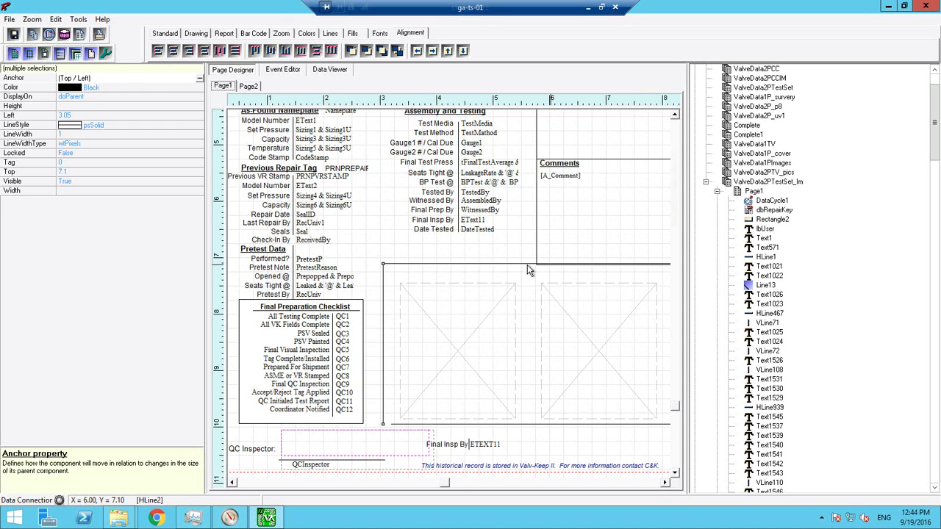
left_click_drag(522, 263, 522, 267)
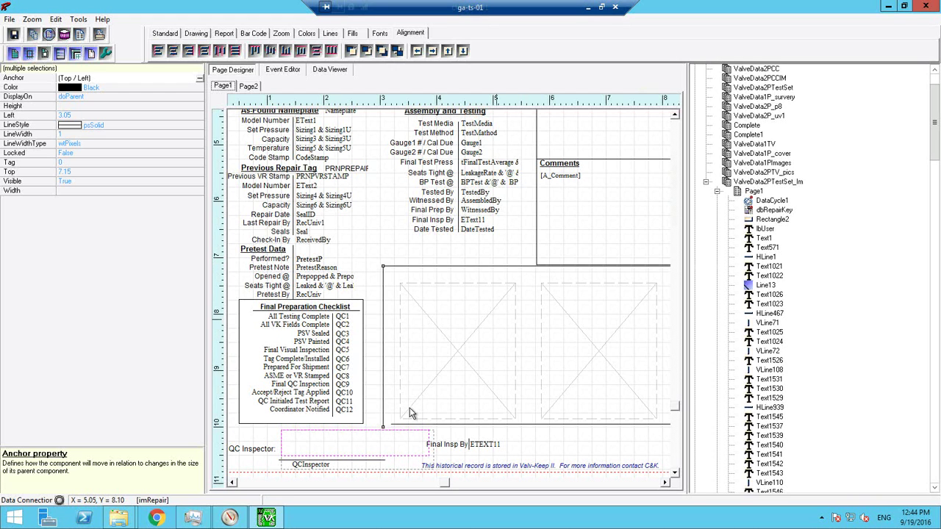
- Align the left end of the image box's lower line with the vertical line at 3.05
left_click(388, 422)
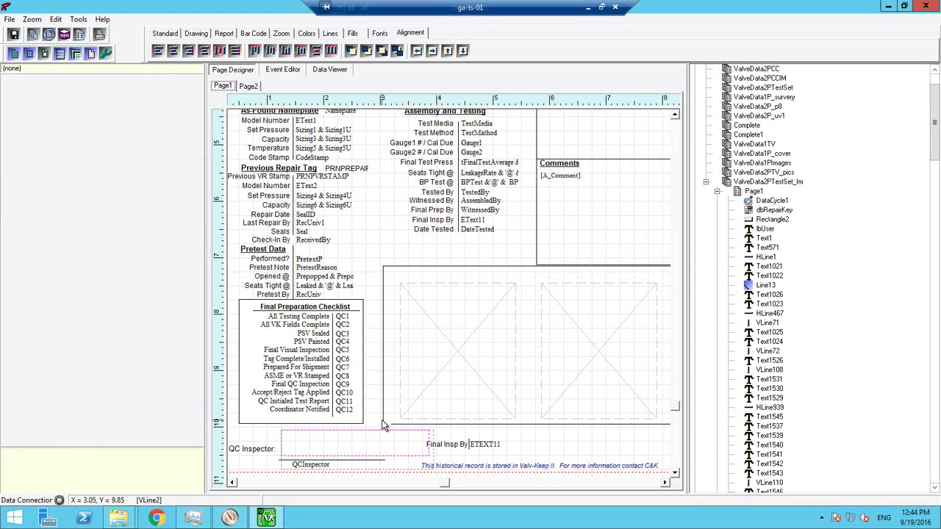
left_click(382, 420)
left_click(396, 426, "shift")
left_click(156, 57)
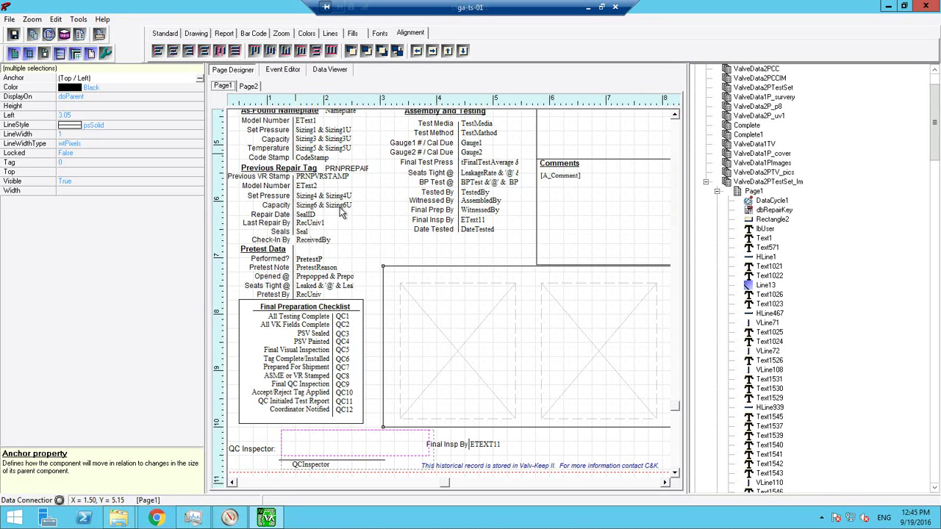
left_click(379, 388)
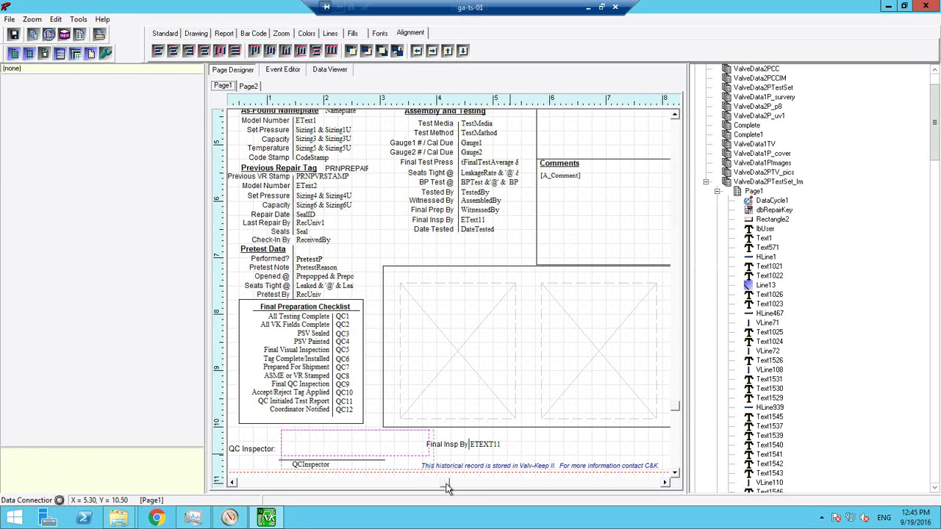
- Enlarge the left image placeholder toward the image box's upper-left corner, to about Left 3.1, Top 7.25, 2.3 wide and 2.6 high
left_click(471, 486)
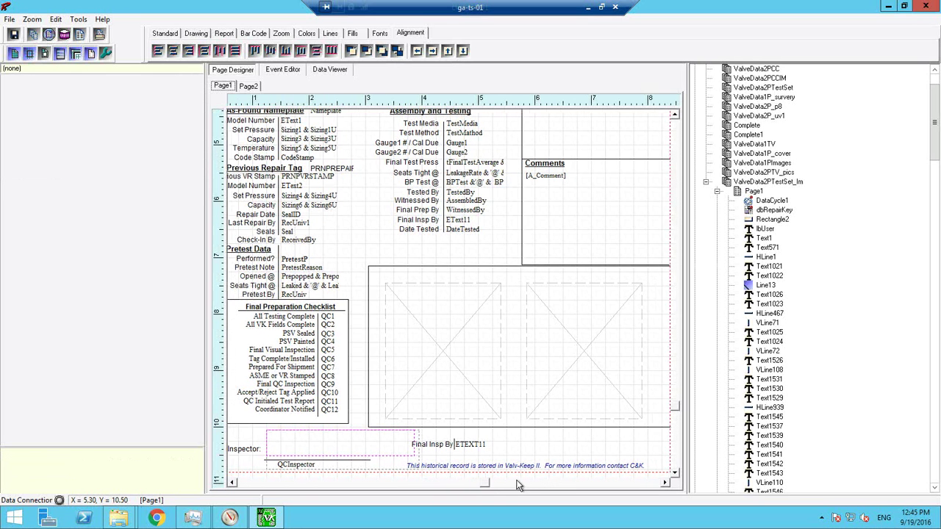
left_click(648, 428)
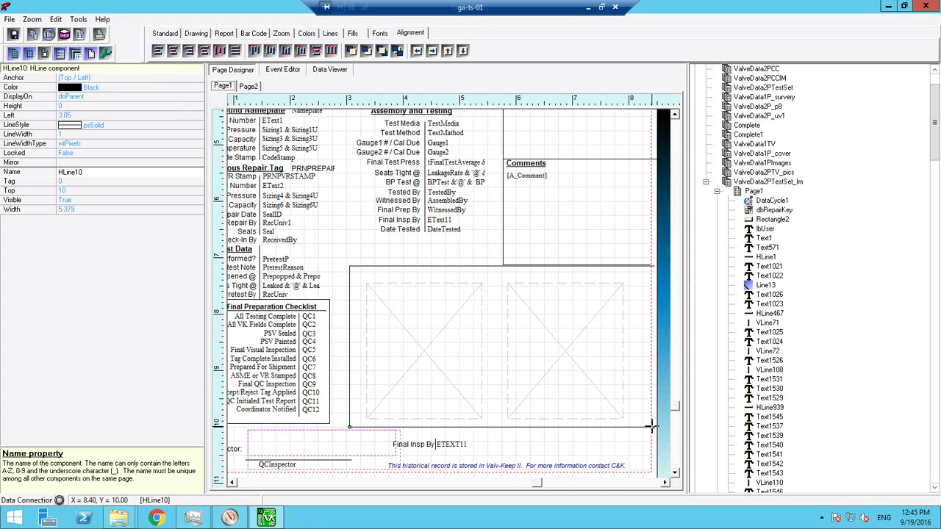
left_click(454, 382)
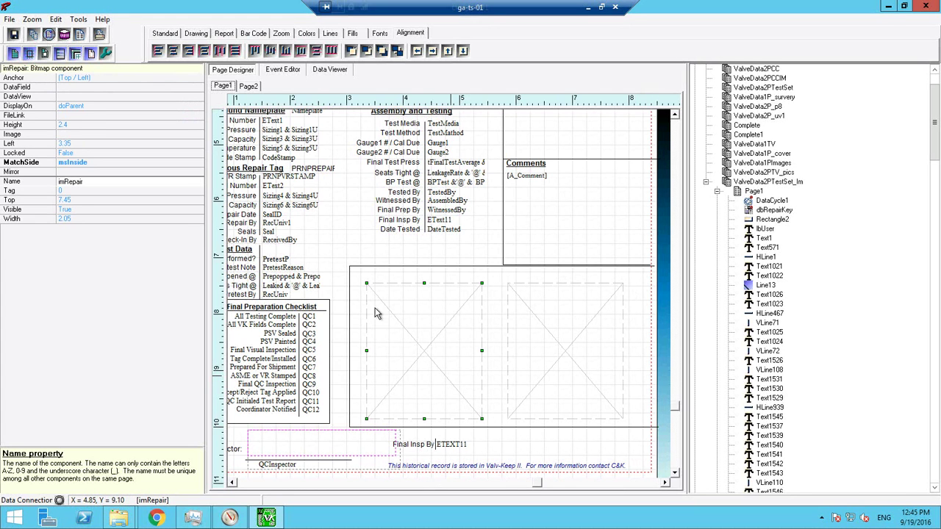
left_click_drag(365, 282, 352, 272)
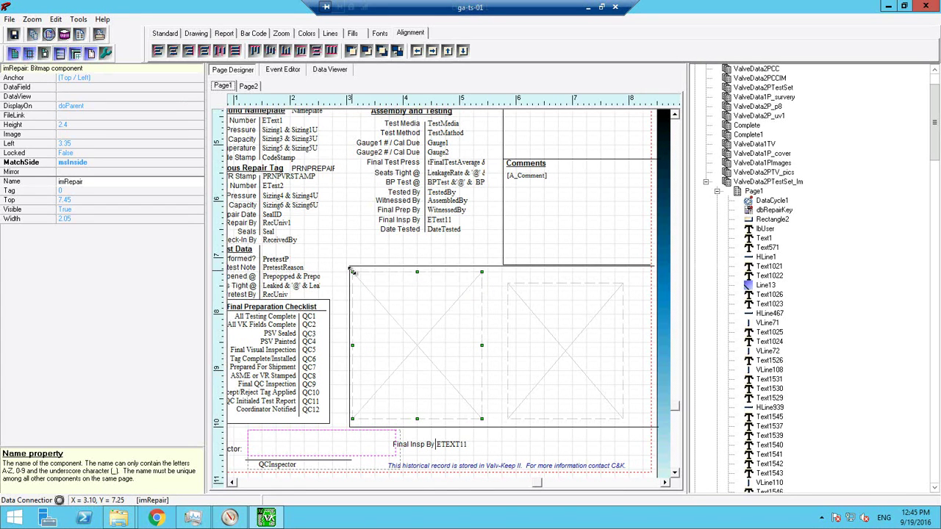
- Enlarge the right image placeholder to about 2.4 wide and 2.65 high at Top 7.2, and shift it rightward to about Left 5.75
left_click(541, 344)
left_click_drag(496, 276, 486, 270)
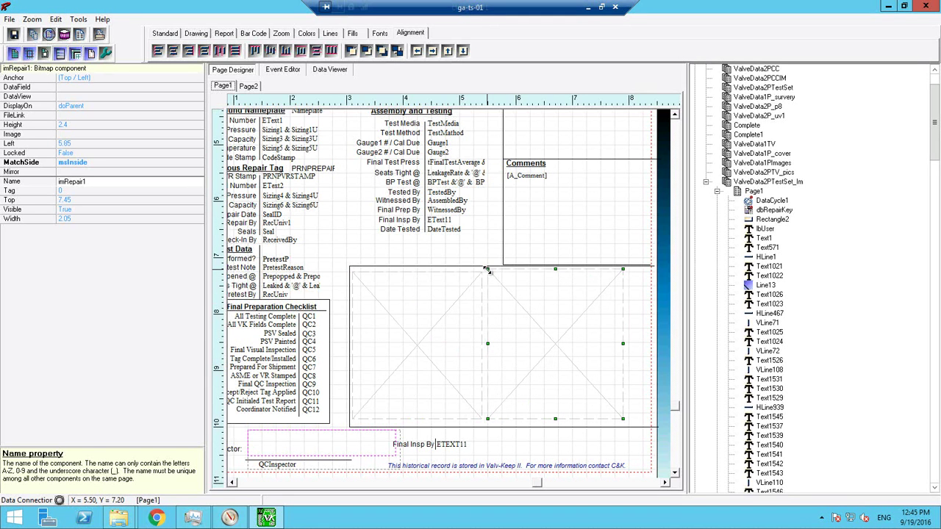
left_click_drag(566, 331, 579, 333)
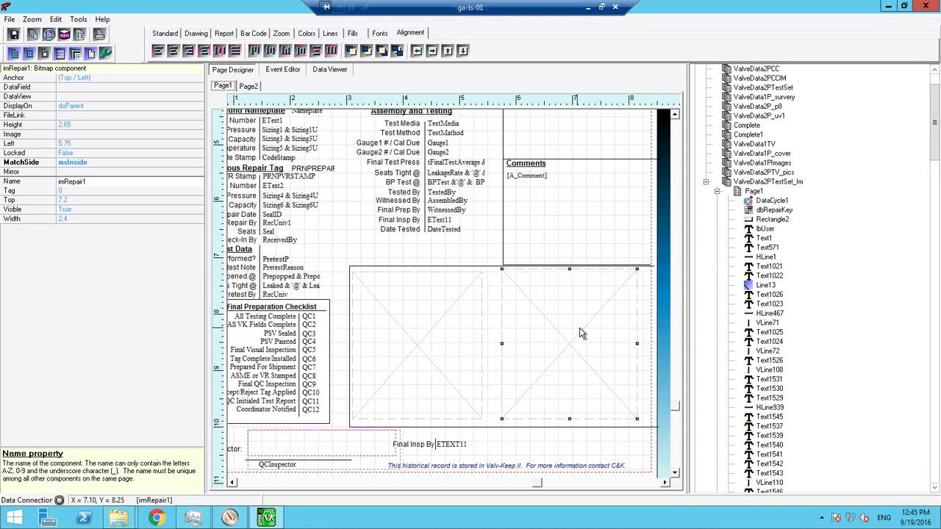
- Widen the left image placeholder toward the right one and align the two placeholders with each other
left_click(478, 350)
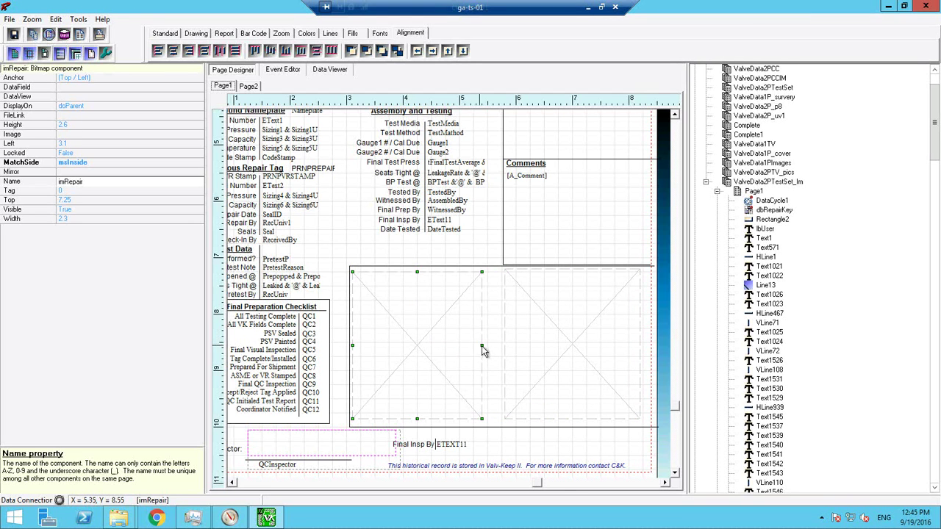
left_click_drag(481, 346, 497, 345)
left_click(535, 316, "shift")
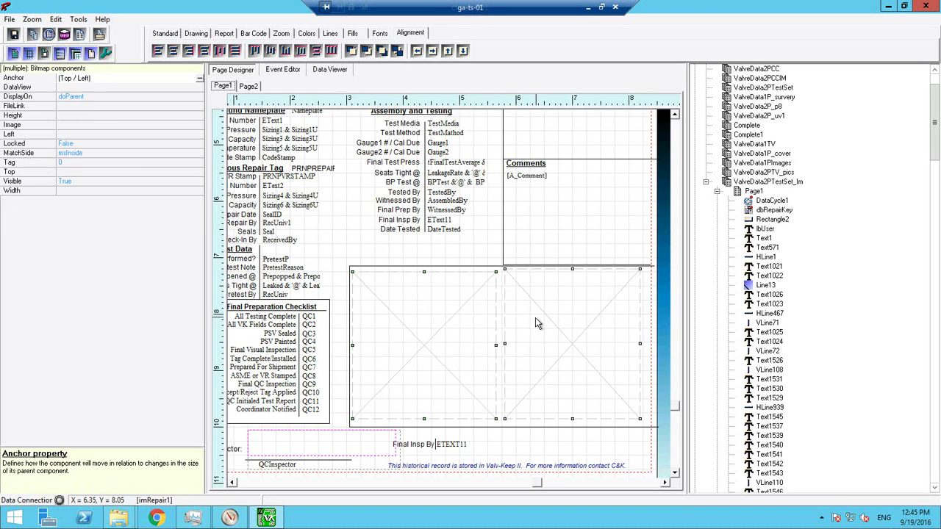
left_click(298, 53)
left_click(332, 51)
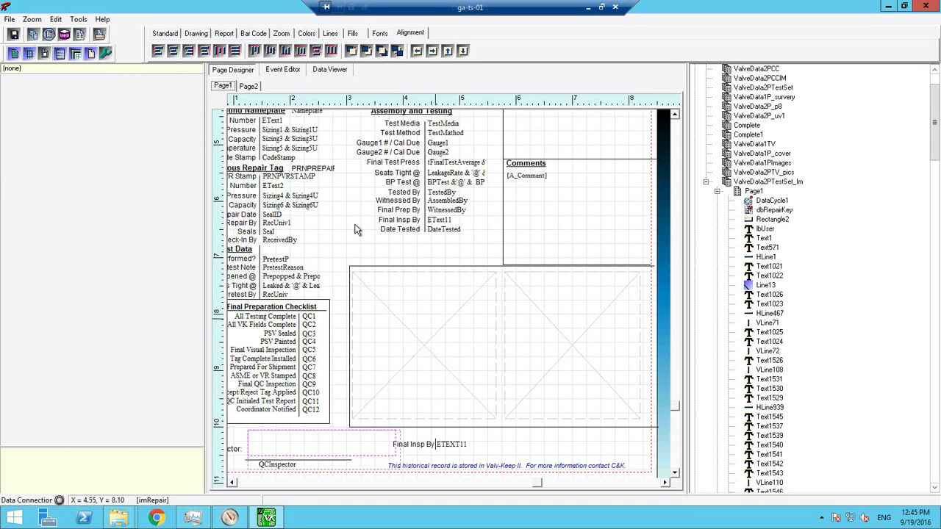
- Examine the overall Page1 layout at zoom 50 and return the zoom to 75
left_click(279, 34)
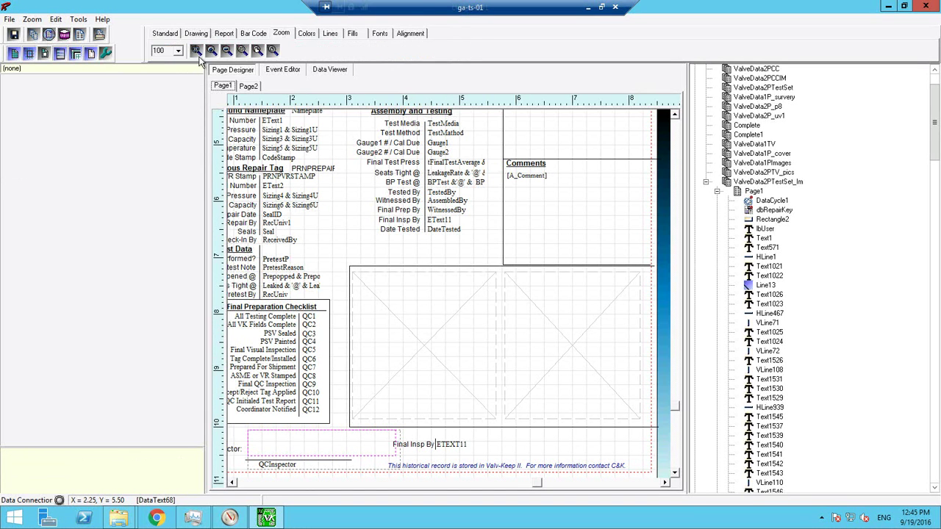
left_click(226, 51)
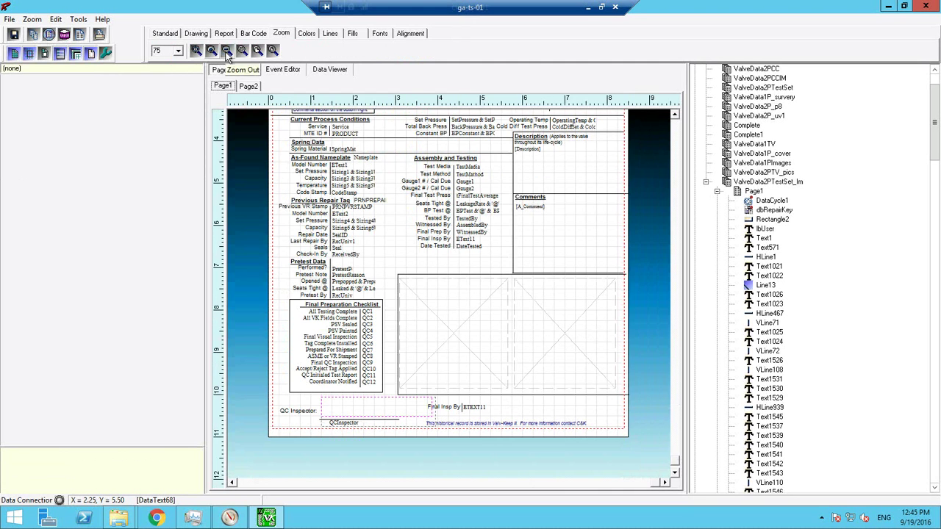
left_click(226, 52)
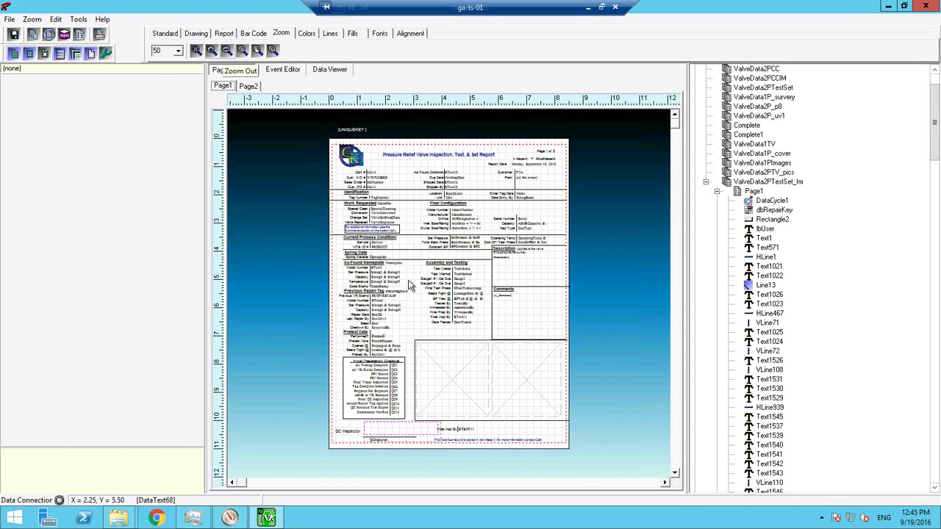
left_click(212, 52)
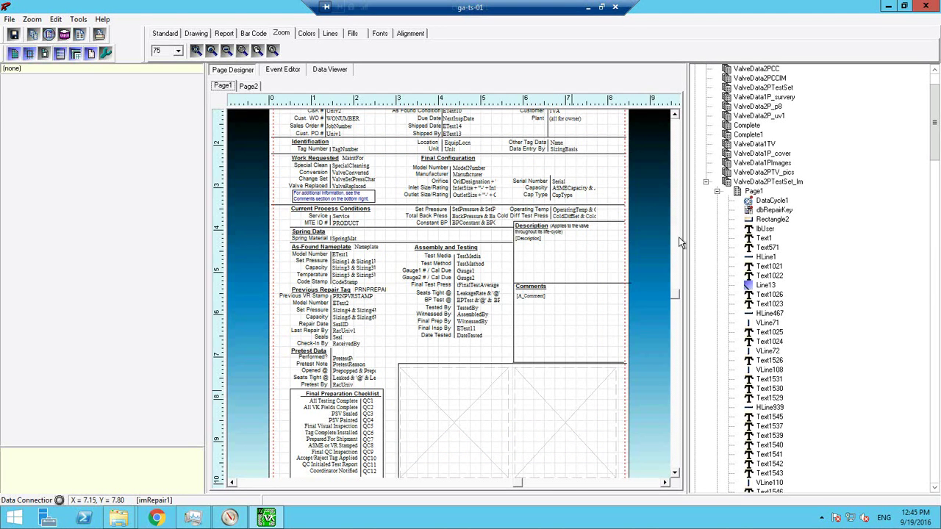
- Collapse the page components in the report tree and check the FullName property of the ValveData2PTestSet_Im report
left_click(716, 192)
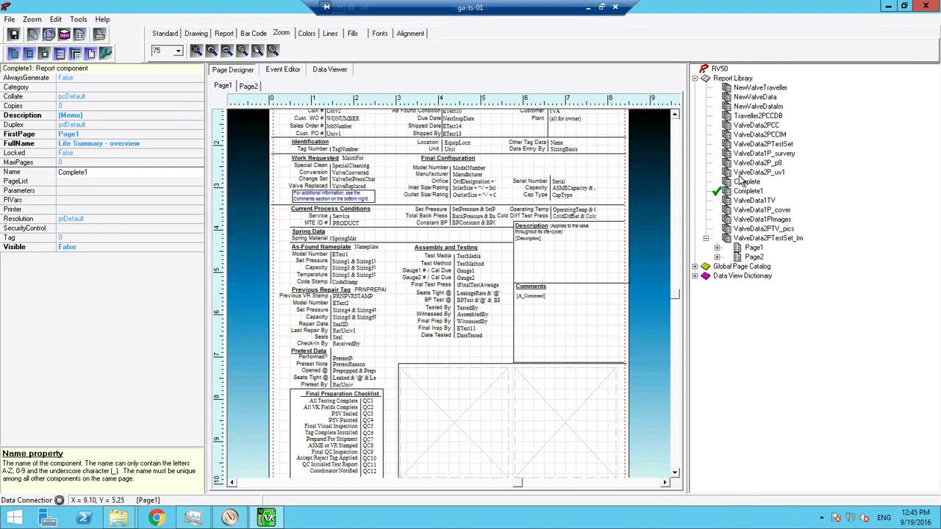
left_click(720, 249)
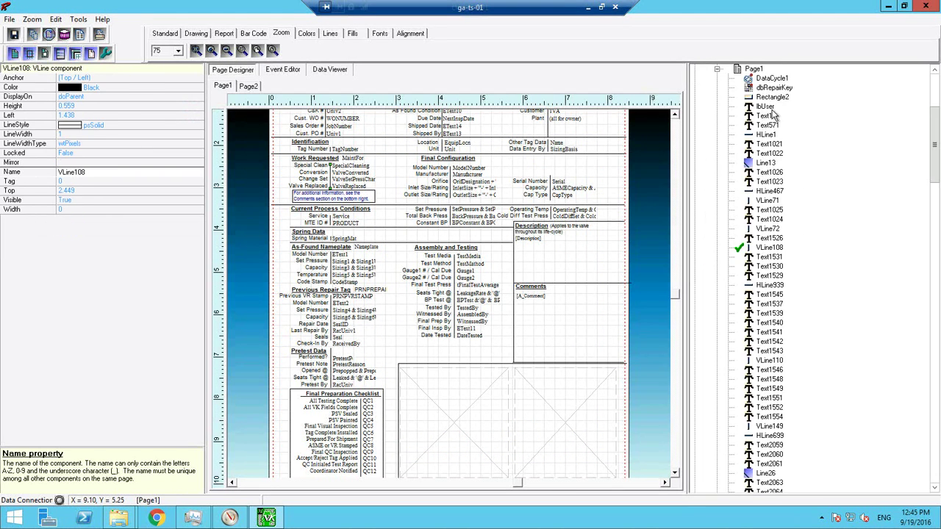
left_click(717, 72)
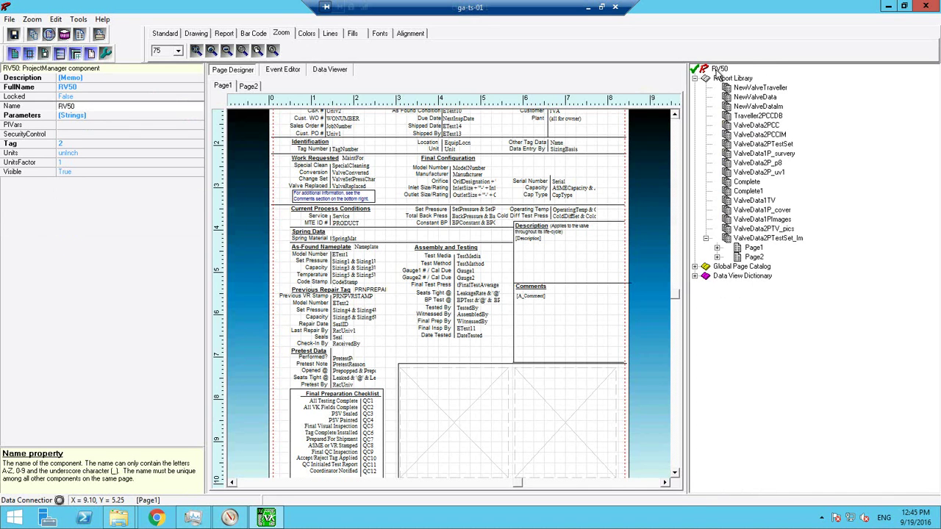
left_click(752, 243)
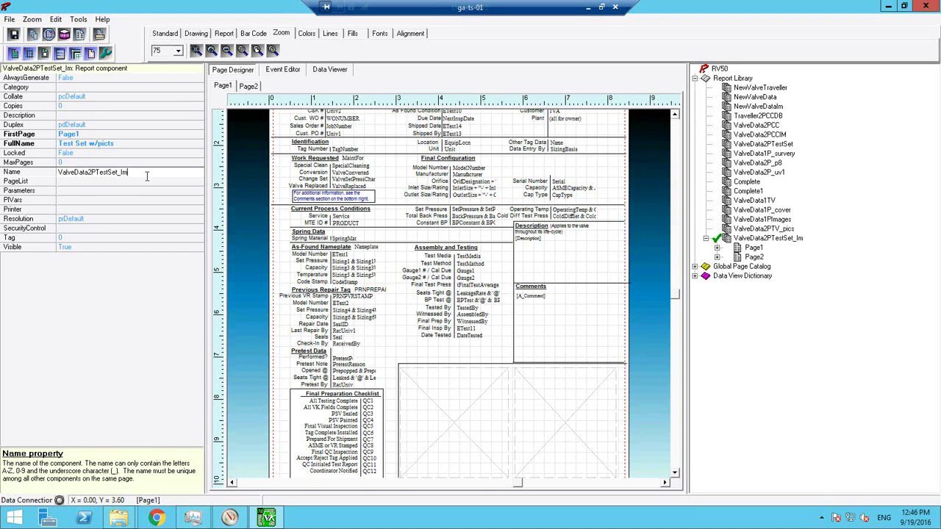
left_click(87, 146)
left_click(112, 144)
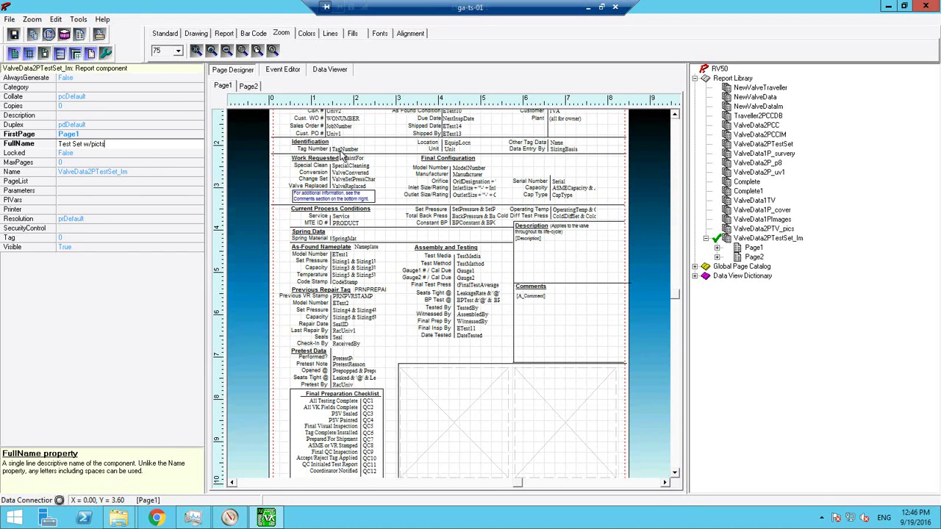
- Close the report designer and save the changes to ReliefDU.RAV
left_click(926, 8)
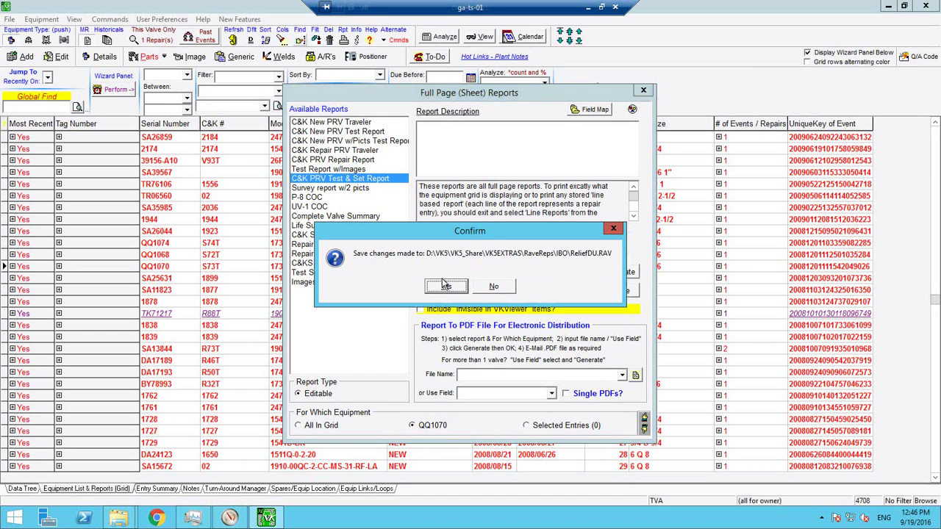
left_click(445, 286)
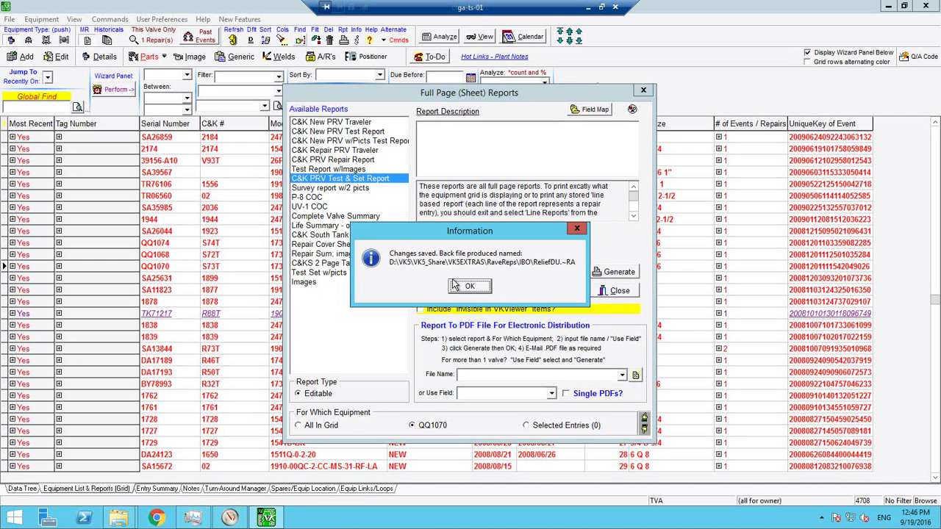
left_click(473, 292)
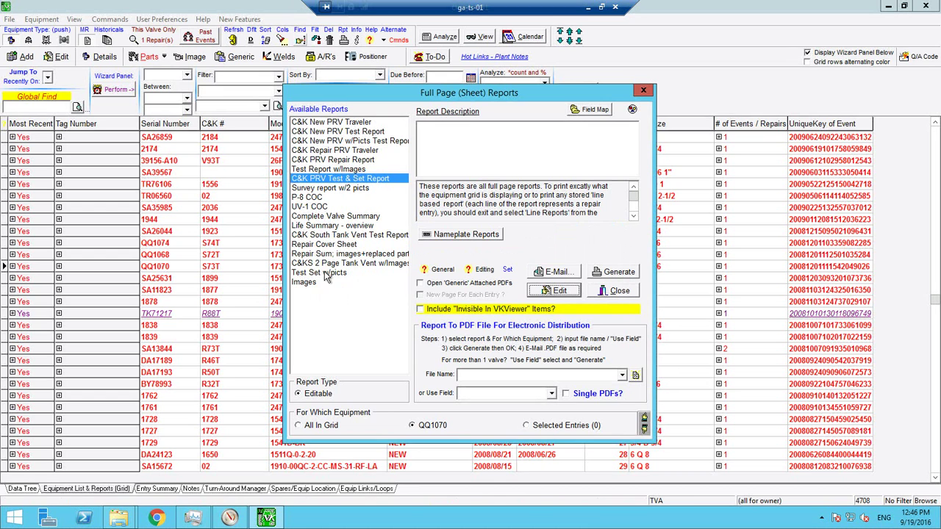
- Leave the Full Page (Sheet) Reports dialog and limit the equipment grid to entries with images
left_click(350, 275)
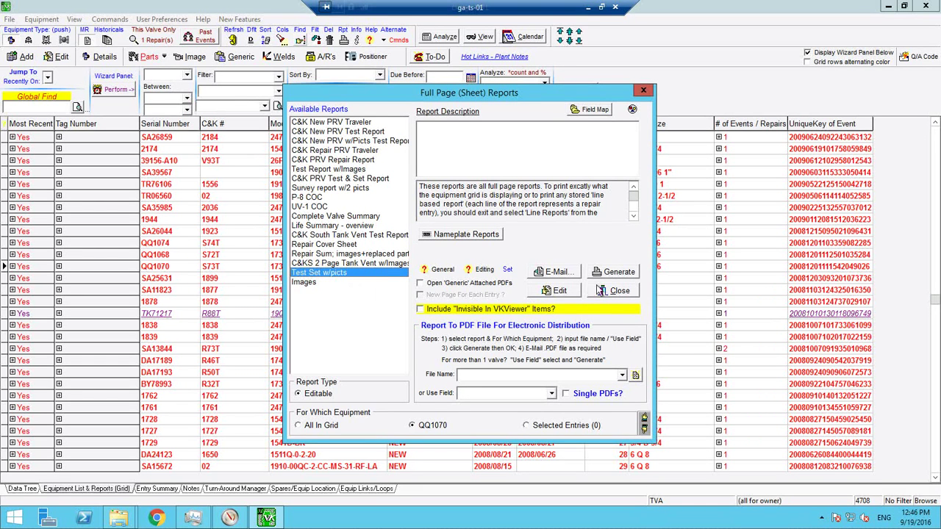
left_click(616, 291)
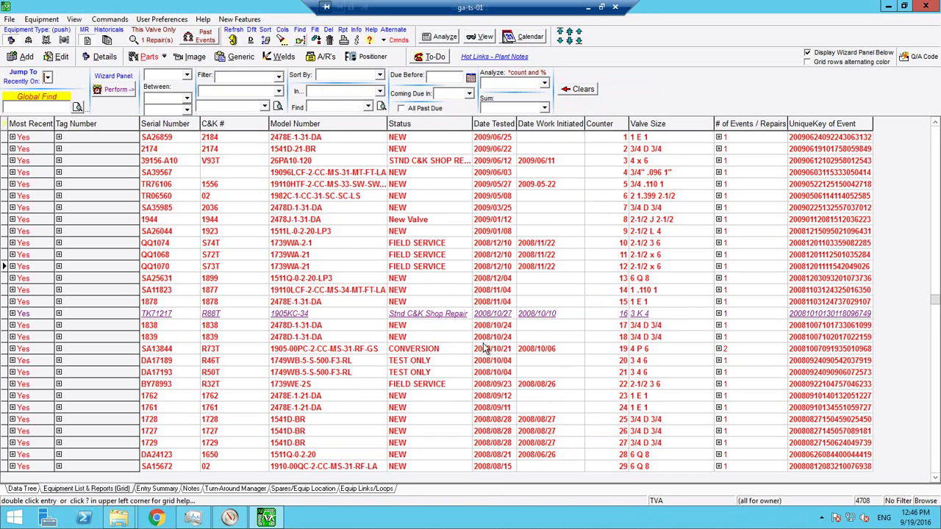
left_click(75, 21)
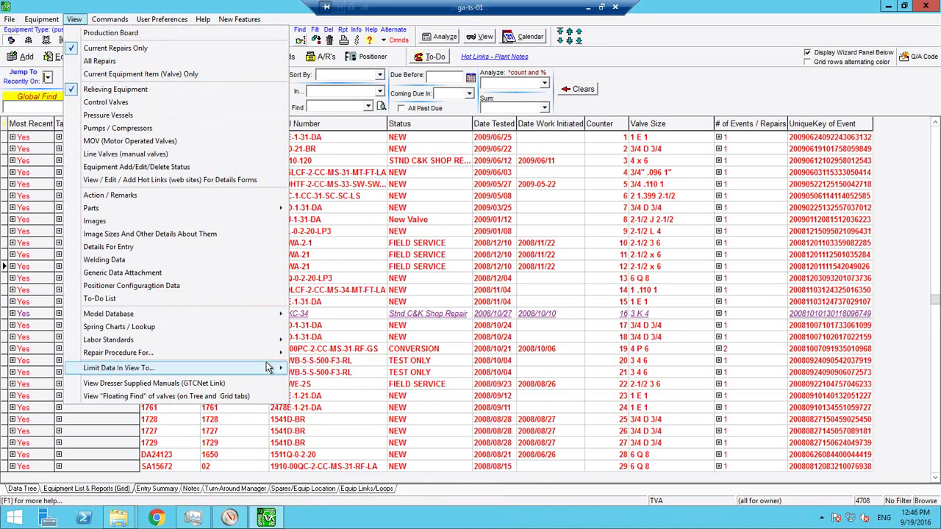
mouse_move(267, 367)
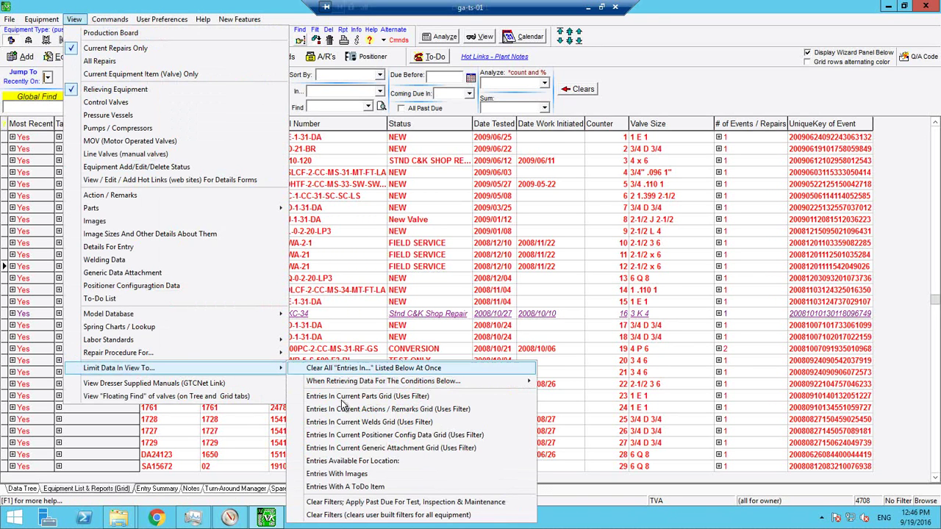
left_click(353, 474)
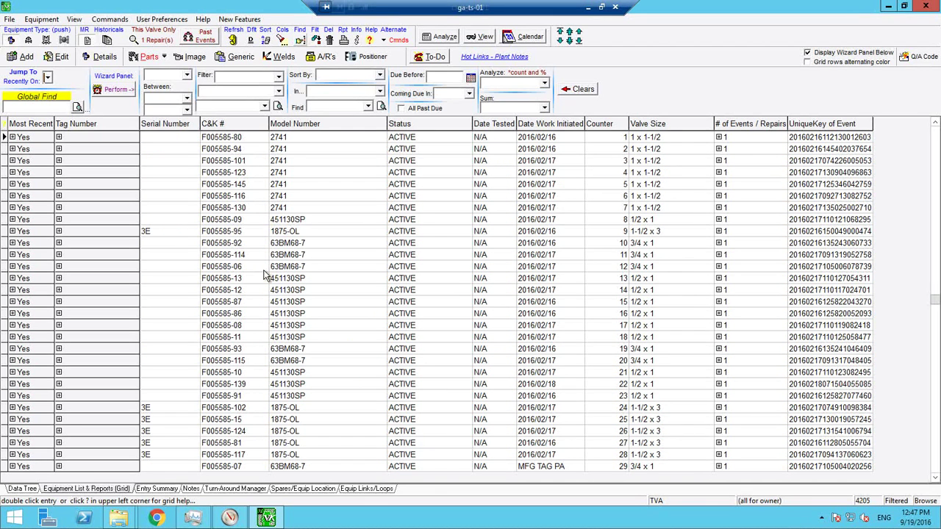
- Check the event images attached to valve F005585-06 and close the image viewer
left_click(266, 269)
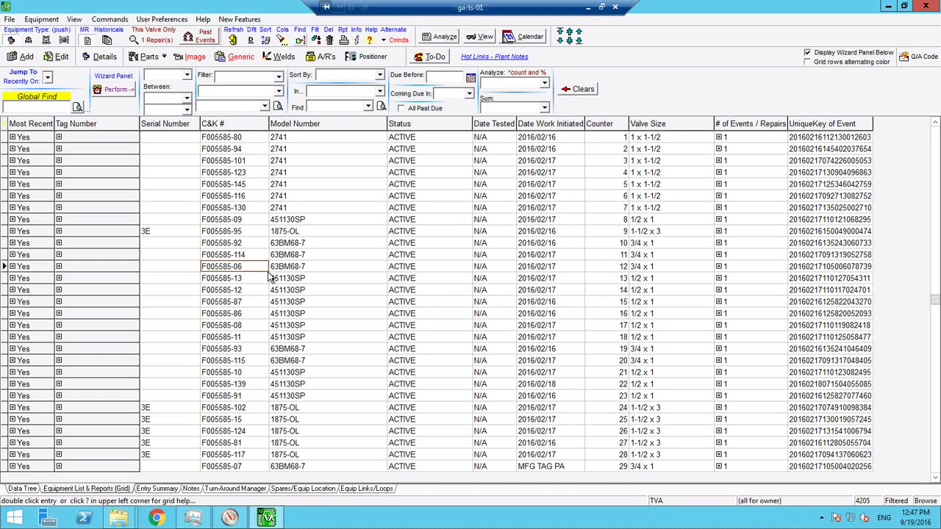
left_click(185, 59)
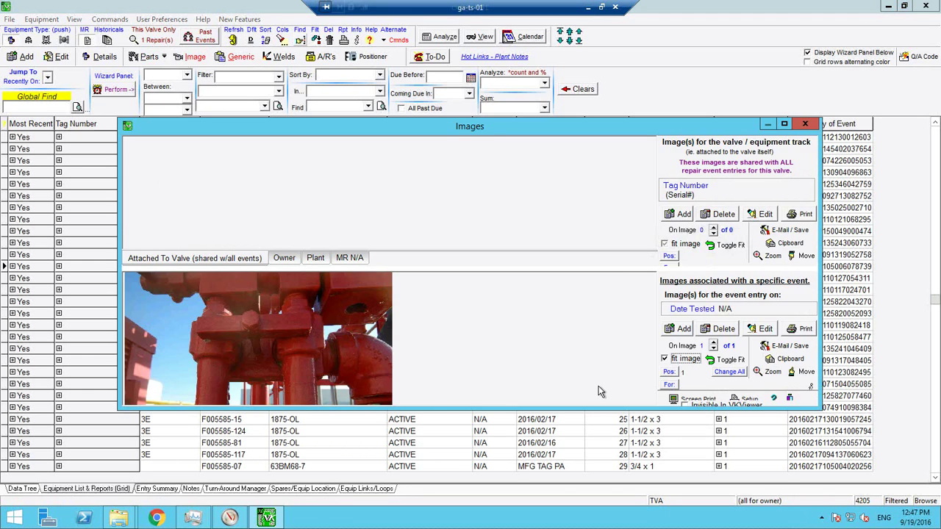
left_click(804, 126)
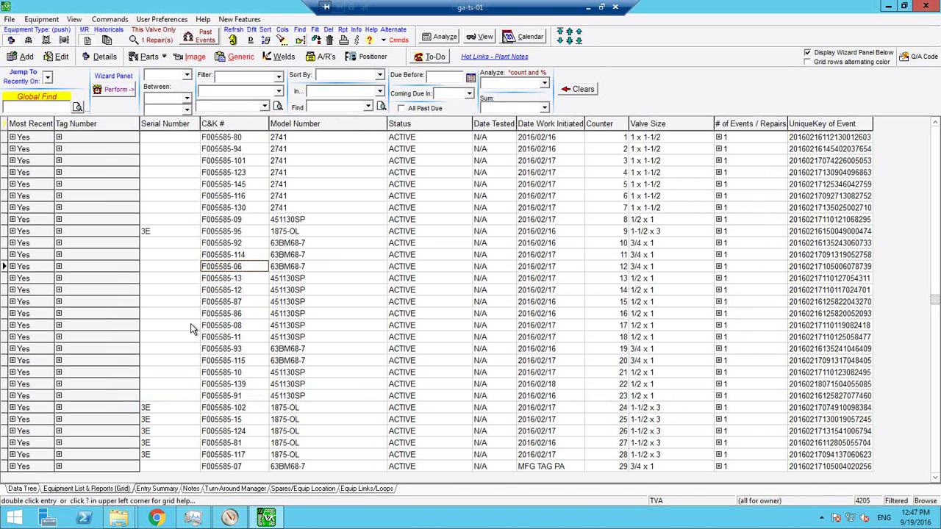
- Check the event images attached to valve F005585-10 in an enlarged image viewer, and close it
left_click(185, 62)
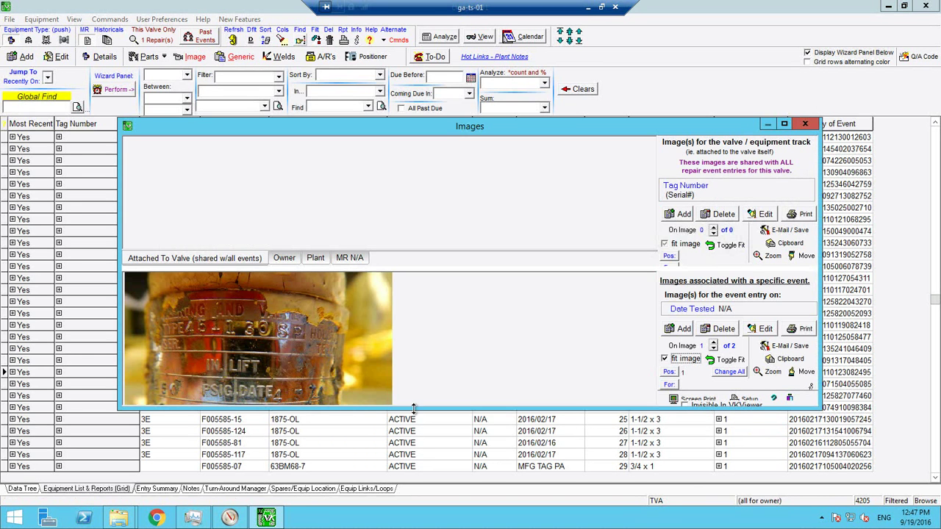
left_click_drag(414, 415, 412, 456)
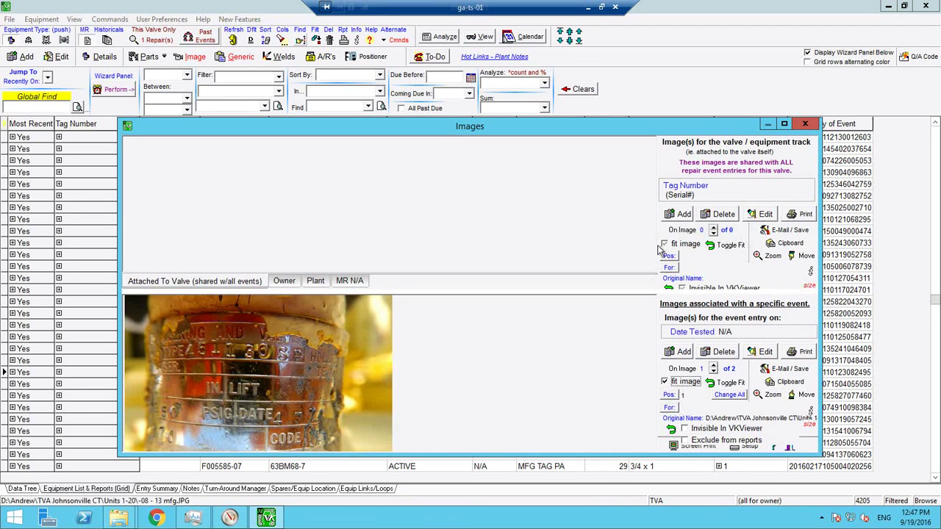
left_click(805, 123)
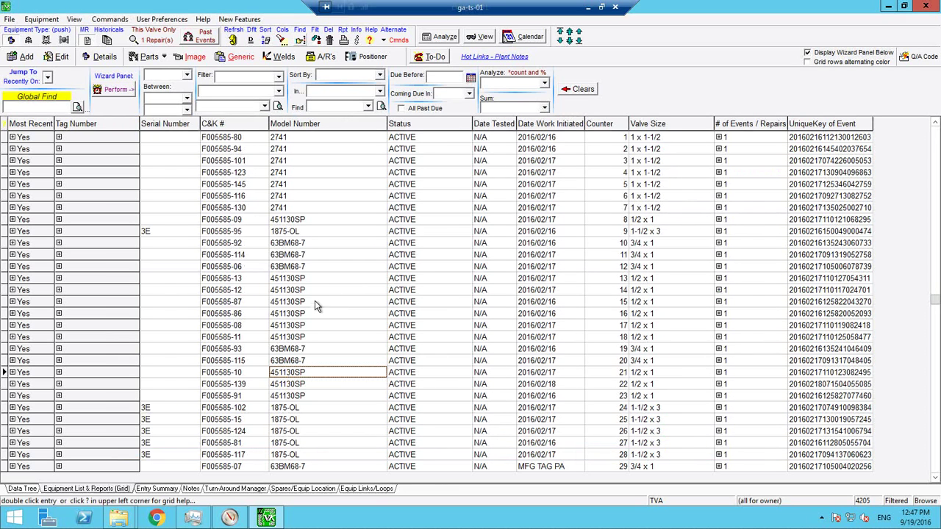
- Select the grid entries for valves F005585-10 and F005585-115 together
left_click(290, 373)
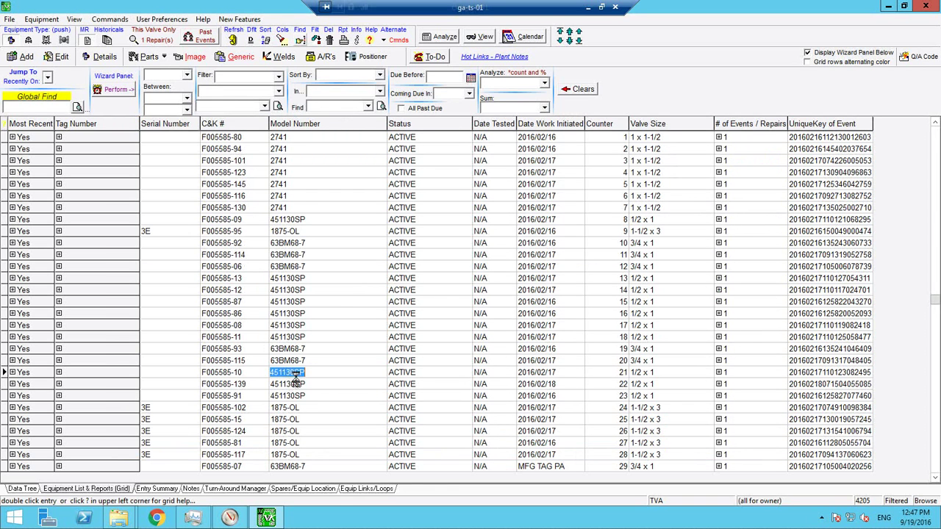
left_click(304, 368, "ctrl")
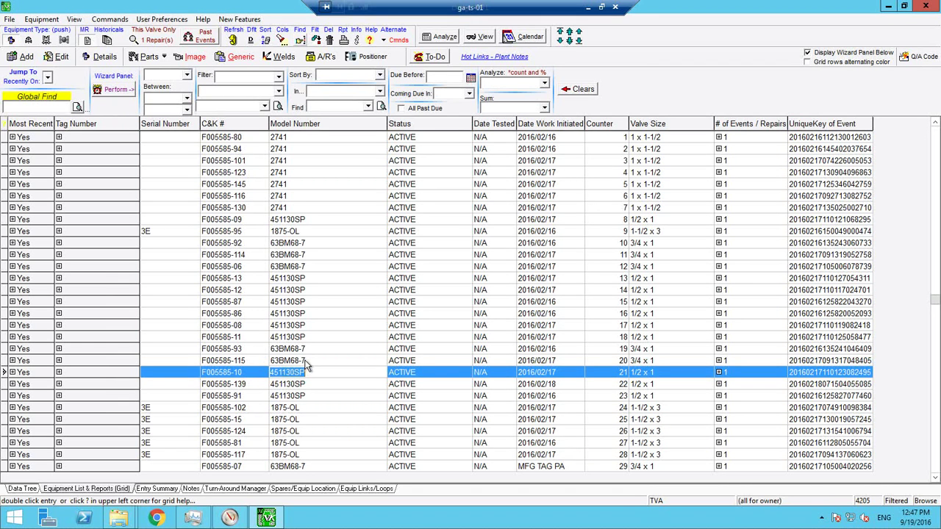
left_click(305, 360, "ctrl")
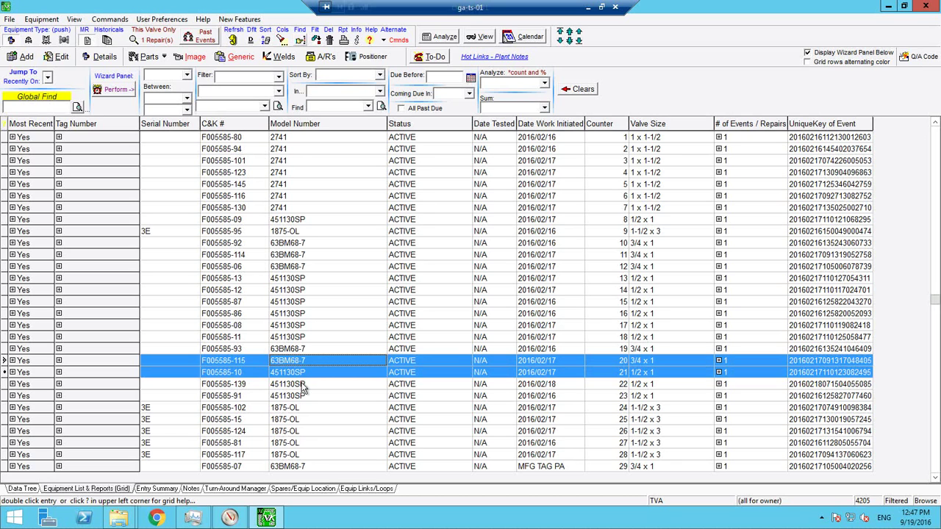
- Add valve F005585-139 to the selected entries and generate a preview of the Test Set w/picts report for them
left_click(297, 383, "ctrl")
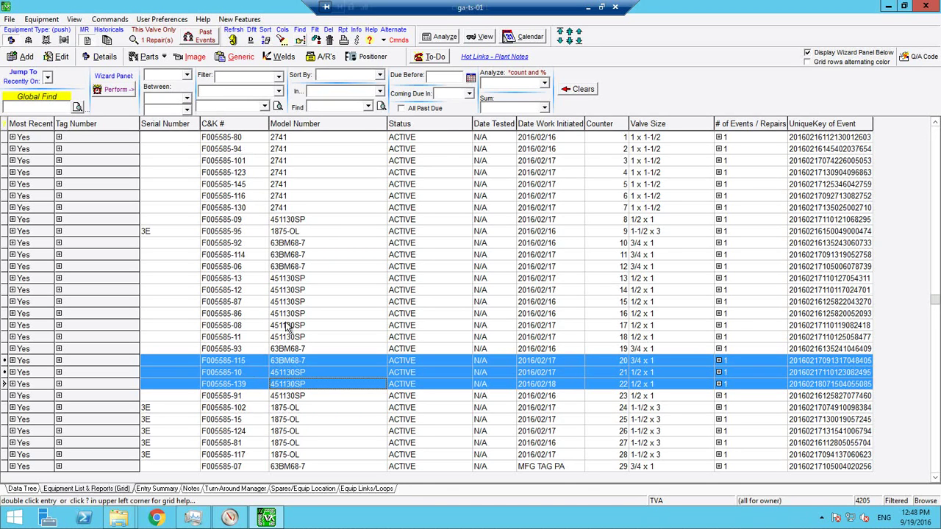
left_click(343, 40)
left_click(401, 47)
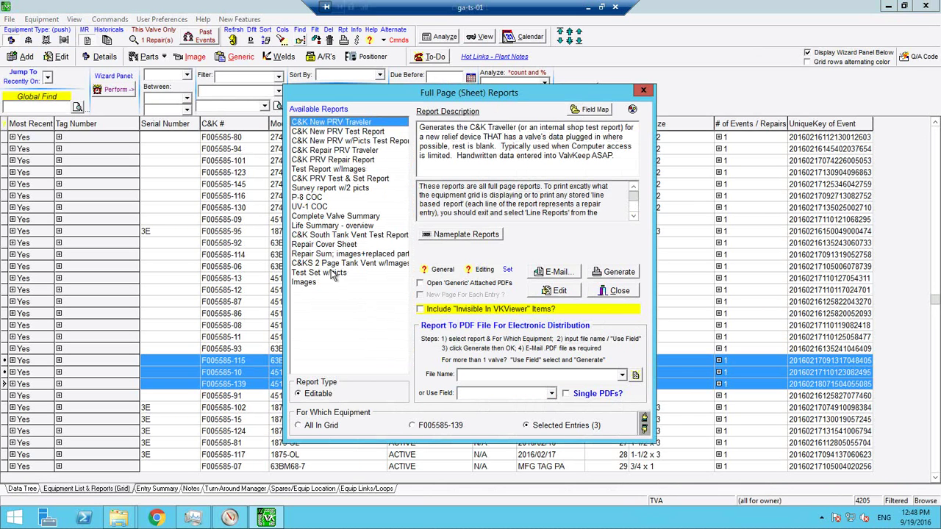
left_click(331, 272)
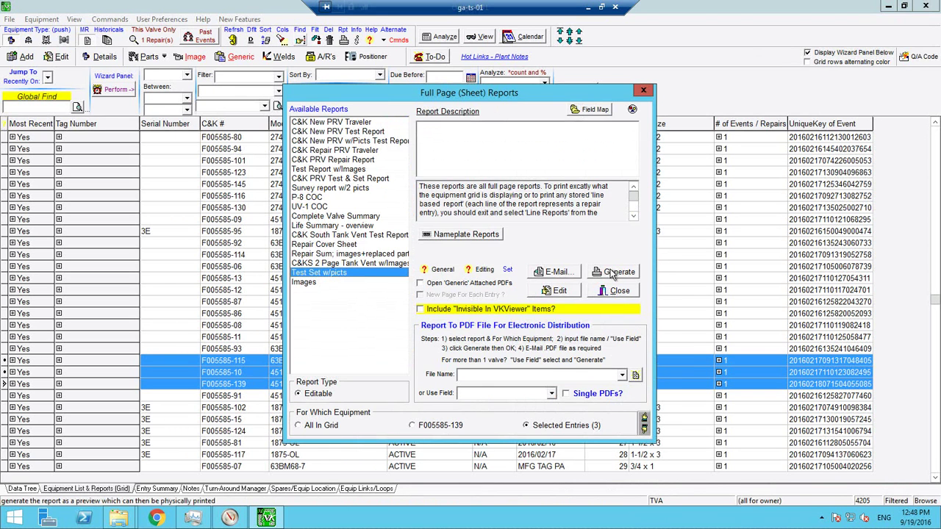
left_click(613, 273)
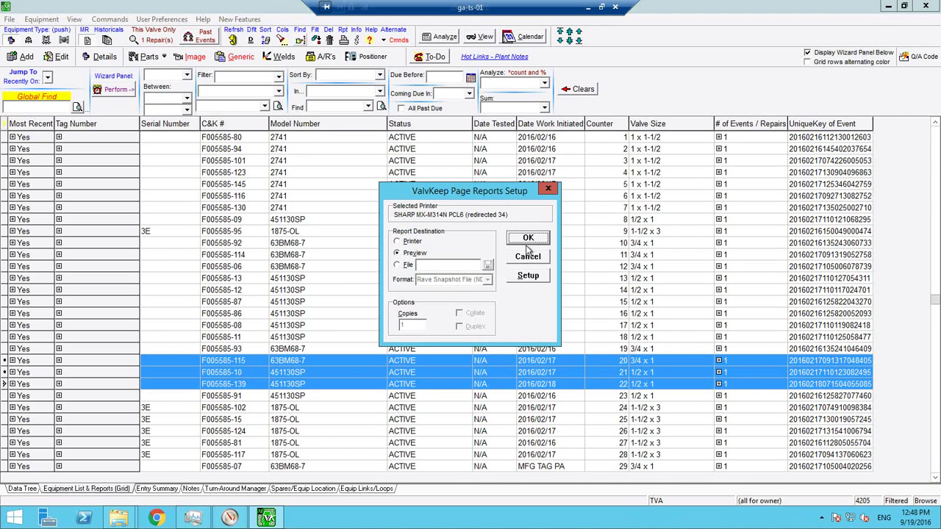
left_click(528, 239)
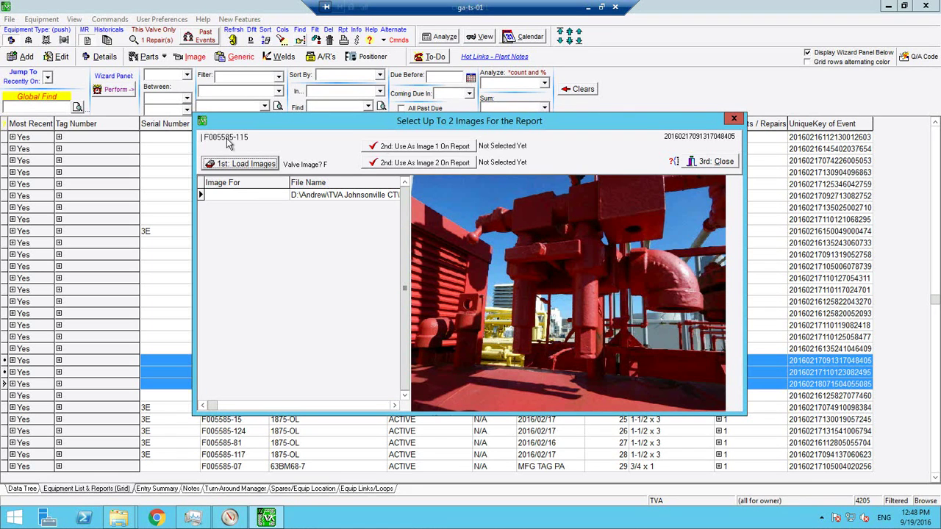
- Use the first listed image as Image 1 for valves F005585-115, F005585-10 and F005585-139, plus -08-13.JPG as Image 2 for F005585-10
left_click(388, 147)
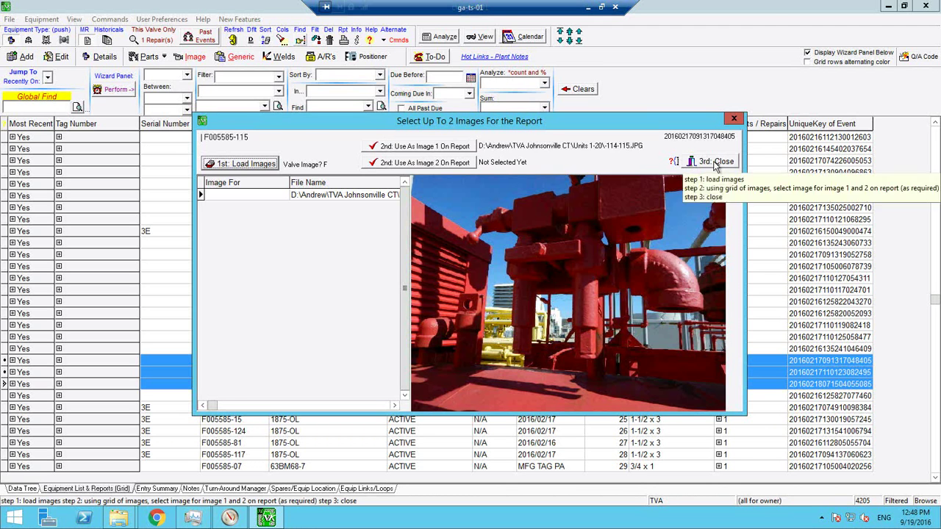
left_click(715, 163)
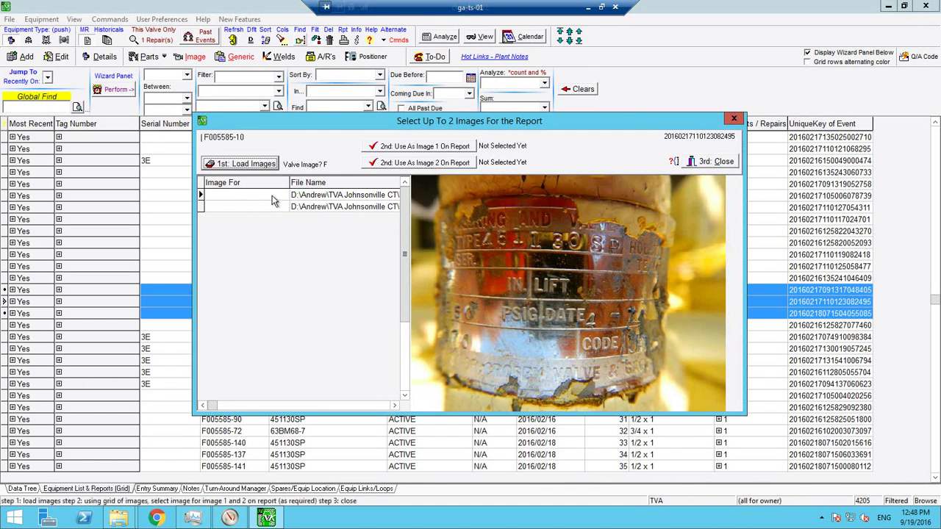
left_click(463, 147)
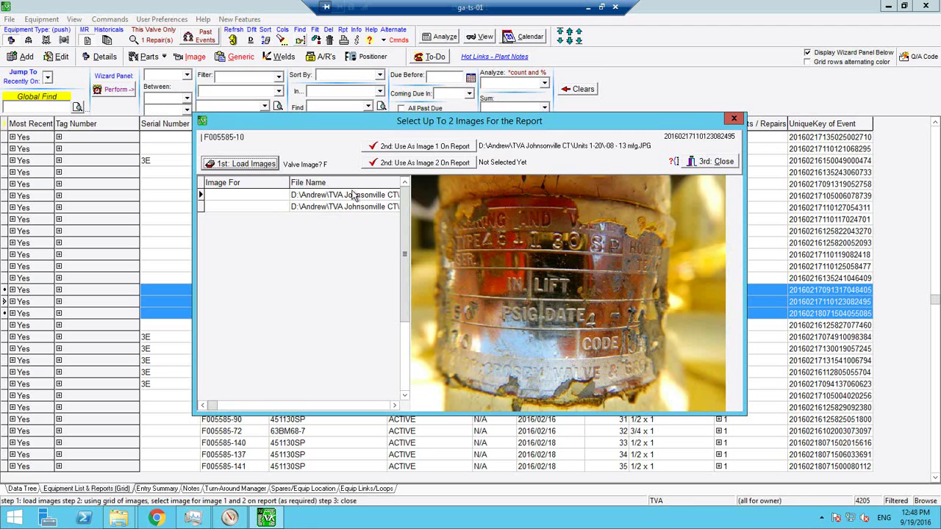
left_click(338, 208)
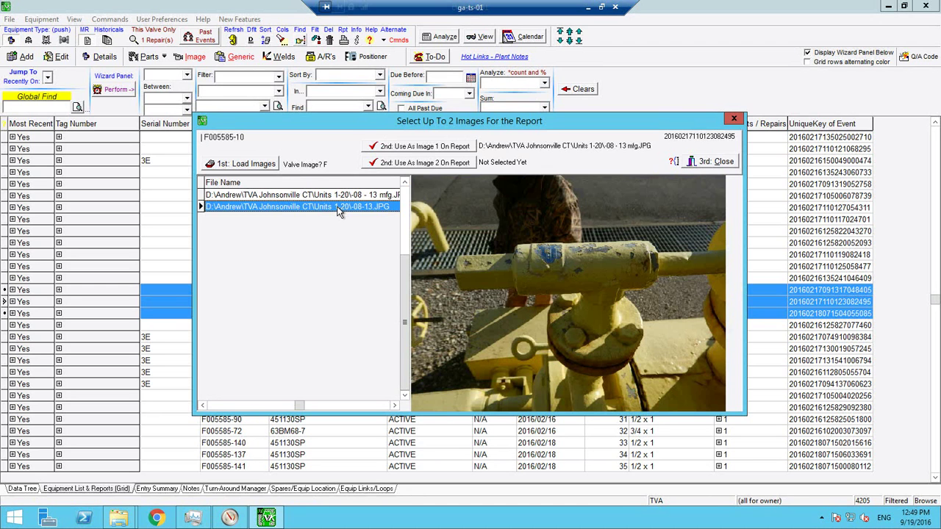
left_click(456, 165)
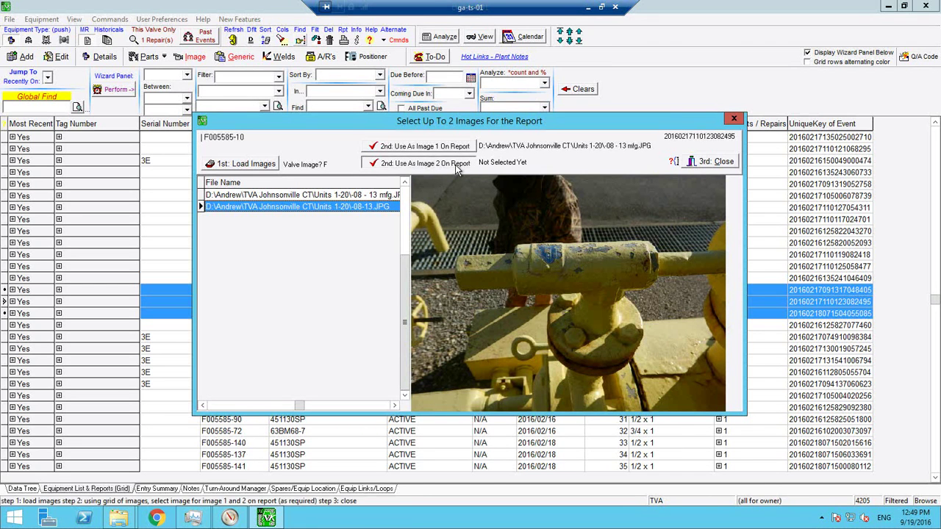
left_click(702, 163)
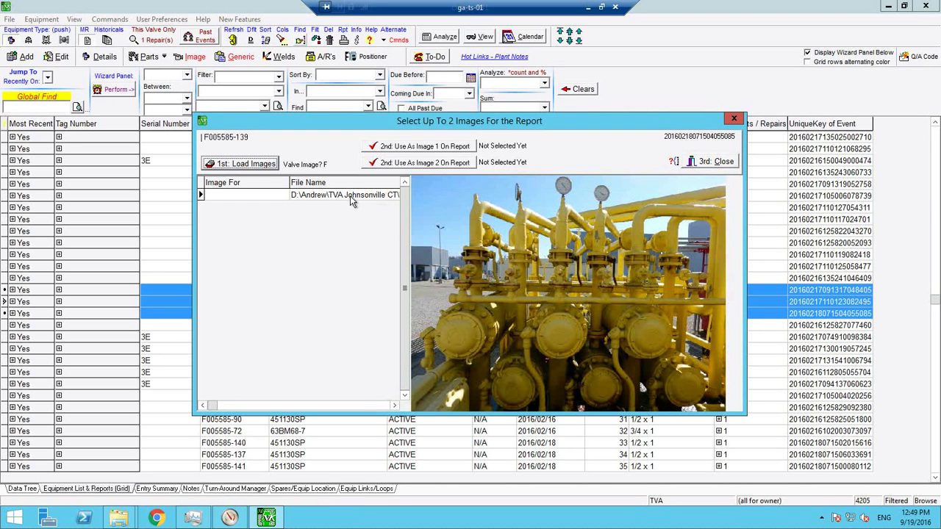
left_click(399, 150)
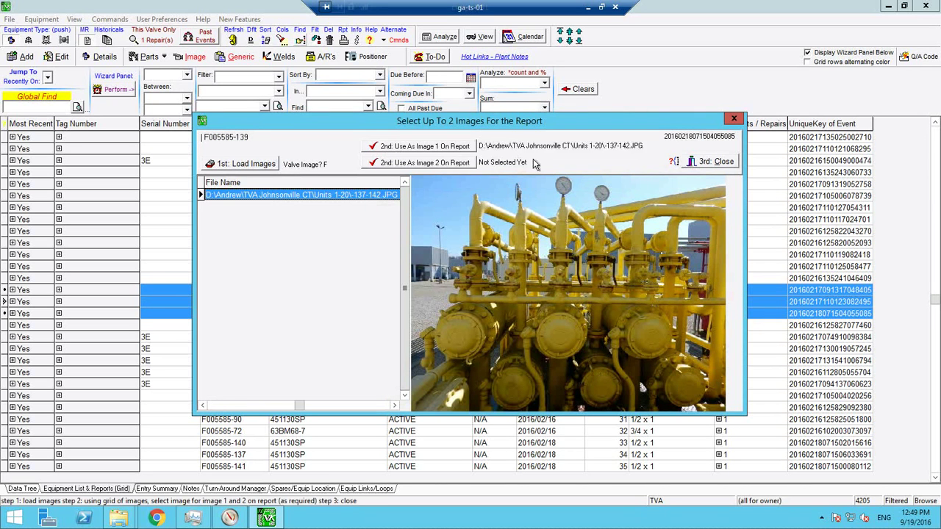
left_click(719, 163)
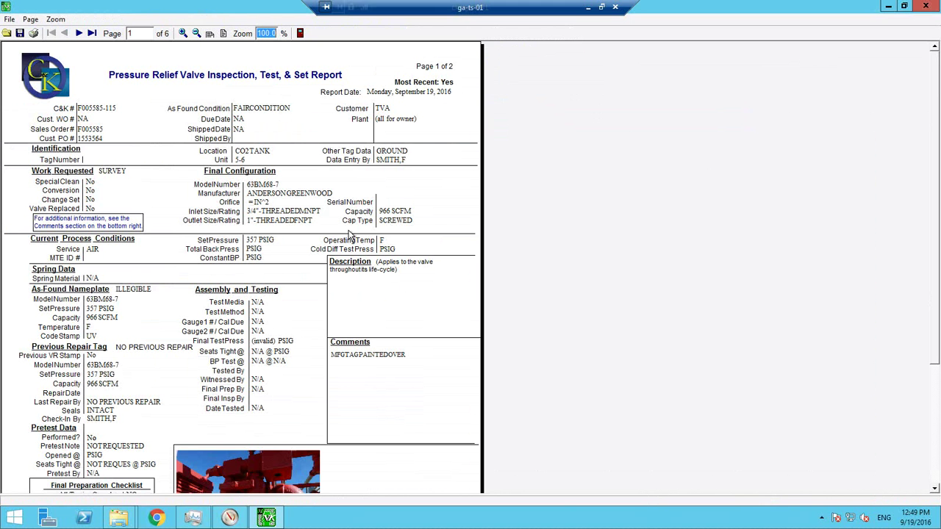
- Check the previewed report pages and their images for valves F005585-115, F005585-10 and F005585-139
left_click(197, 32)
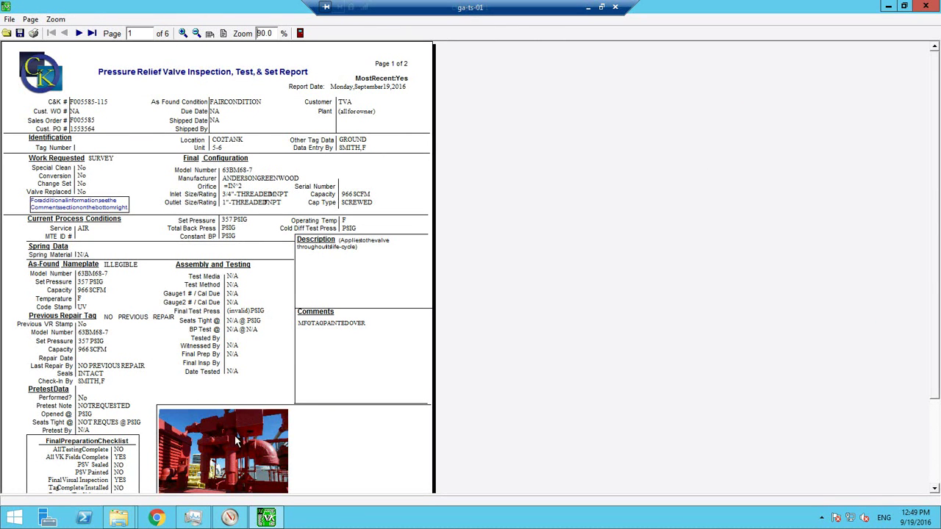
left_click(934, 467)
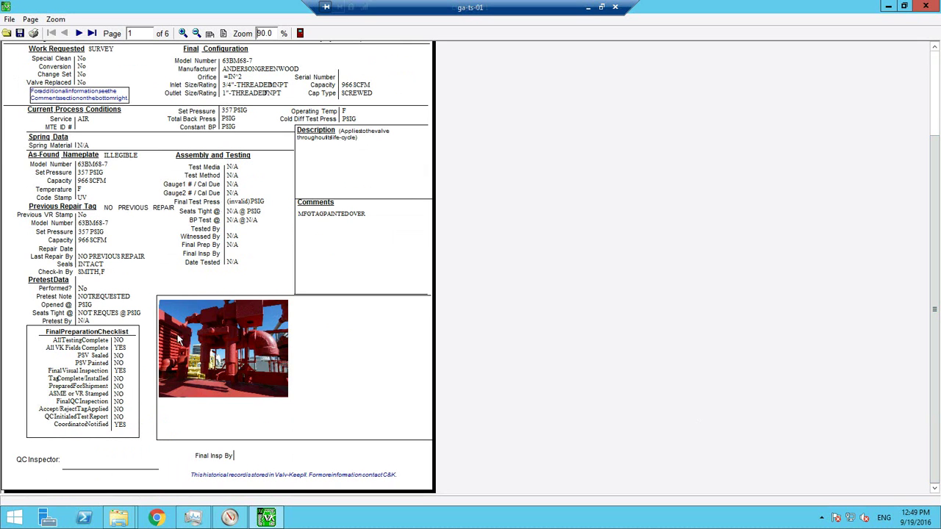
left_click(78, 33)
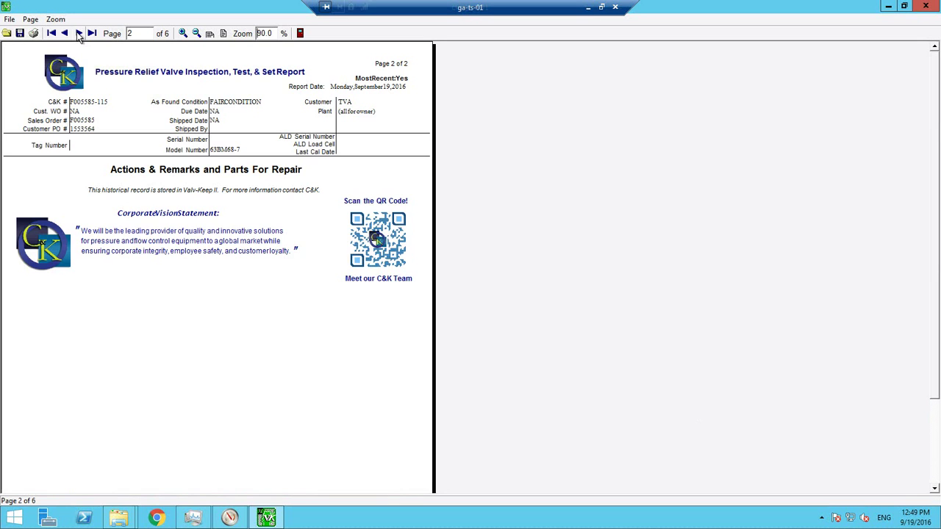
left_click(78, 33)
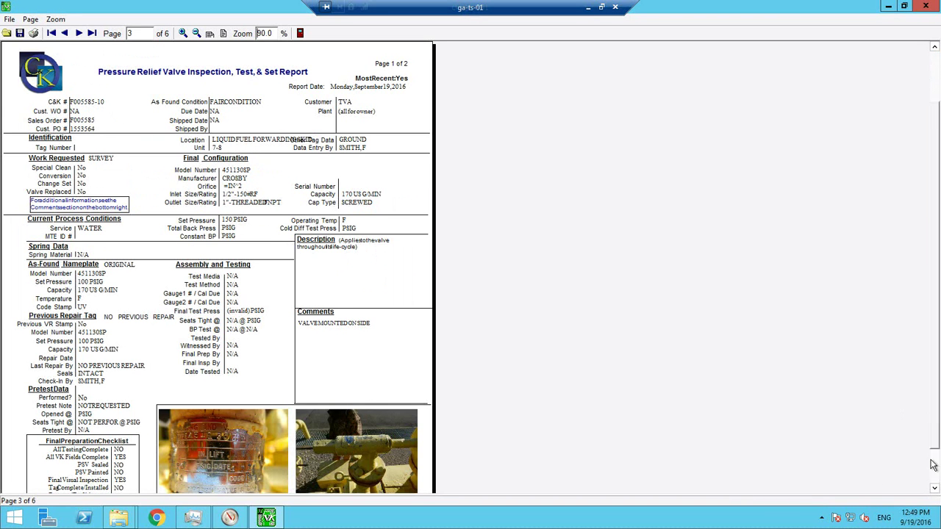
scroll(588, 441, "down", 3)
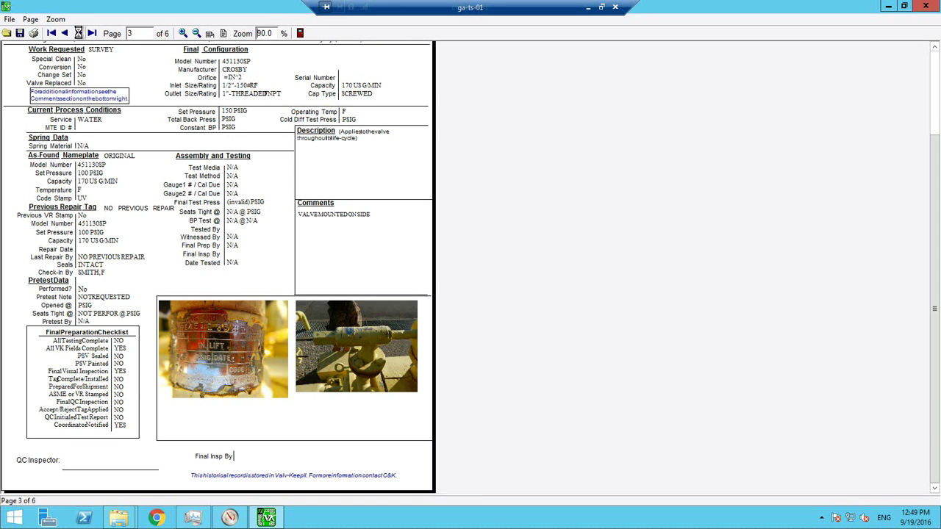
left_click(79, 34)
left_click(80, 34)
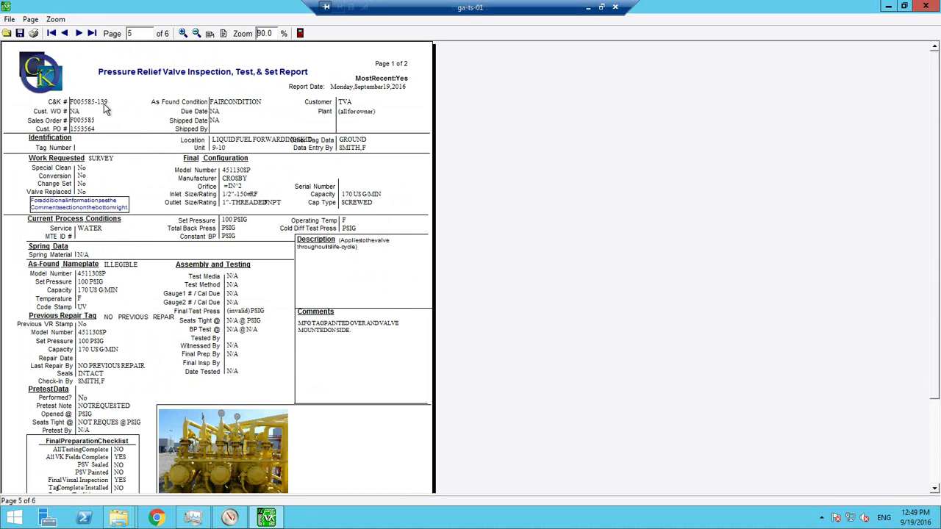
left_click(184, 34)
left_click(934, 458)
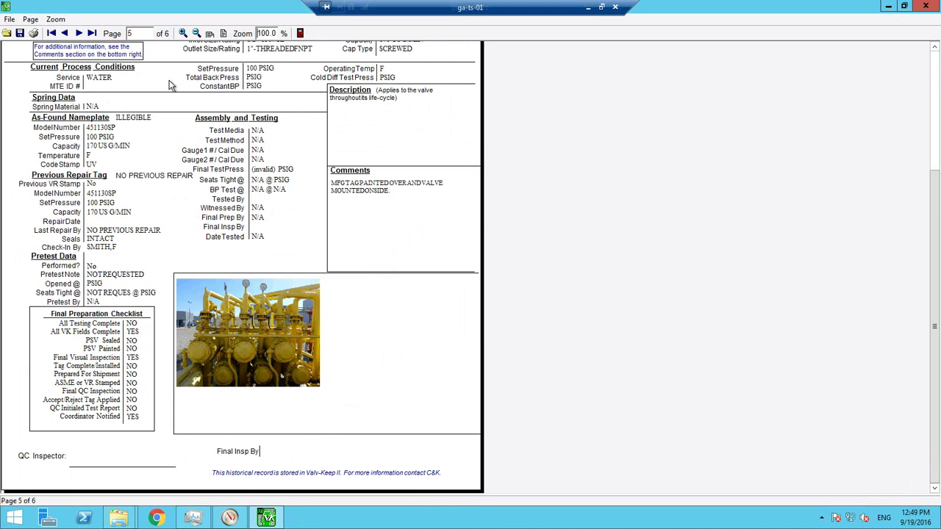
- Return to the first report page of valve F005585-10, examine its two images at 120% zoom, and close the preview
left_click(64, 34)
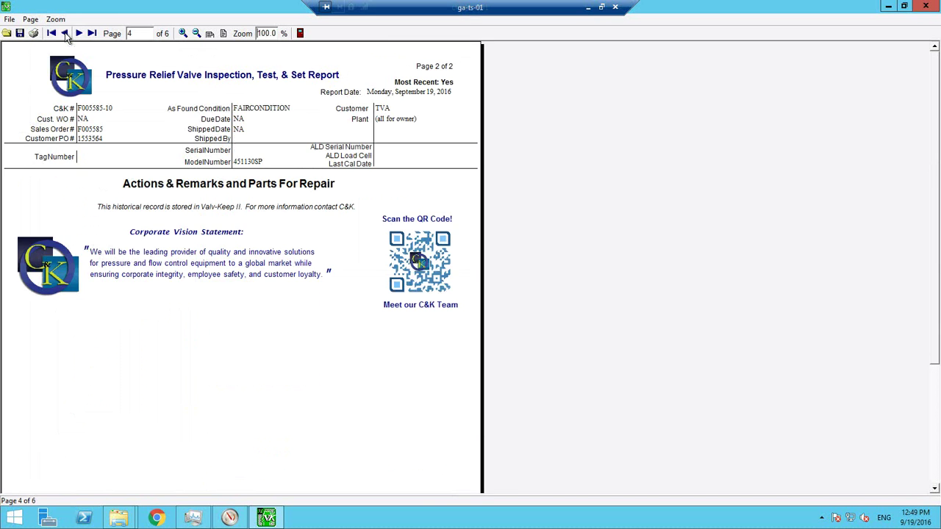
left_click(65, 34)
left_click(934, 464)
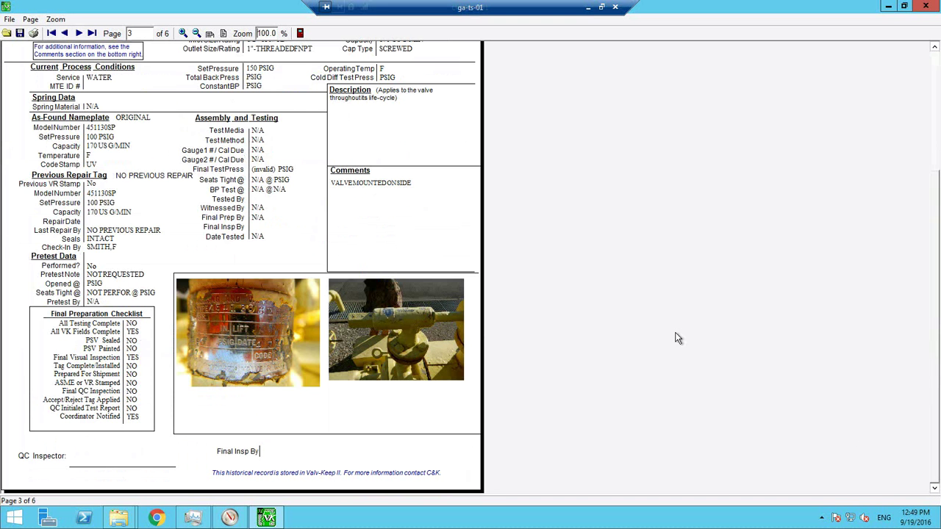
left_click(183, 34)
left_click(183, 34)
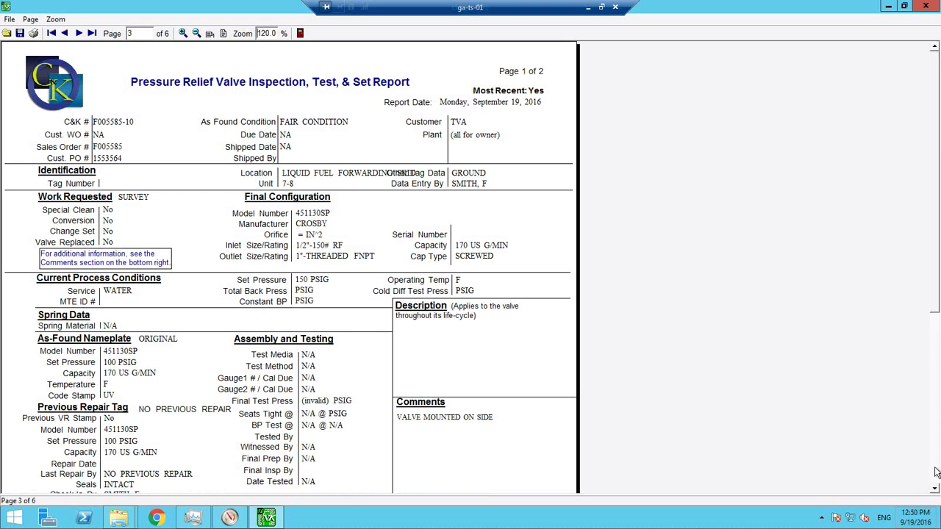
mouse_move(936, 467)
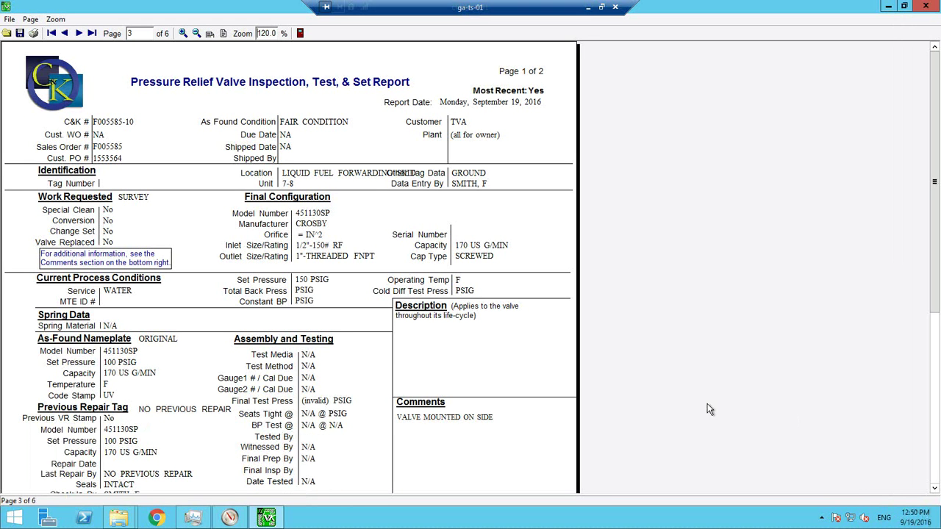
scroll(935, 461, "down", 3)
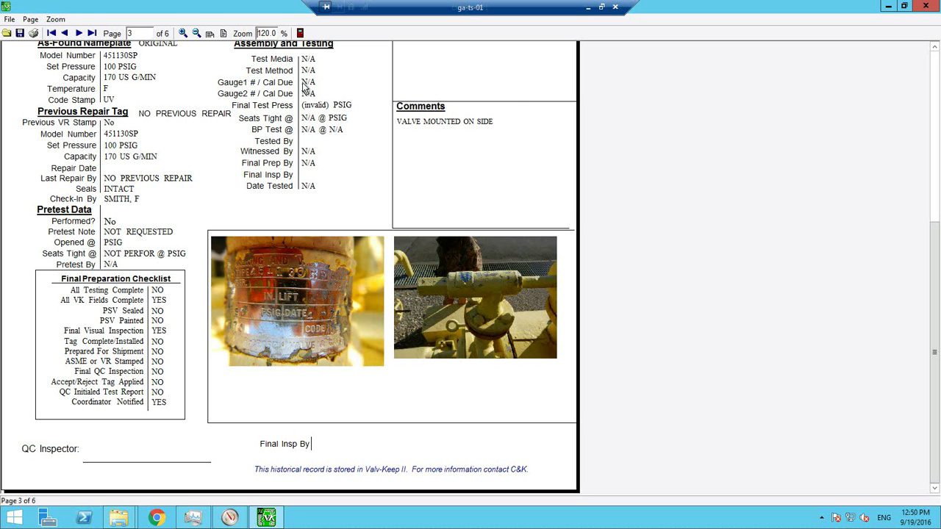
left_click(300, 34)
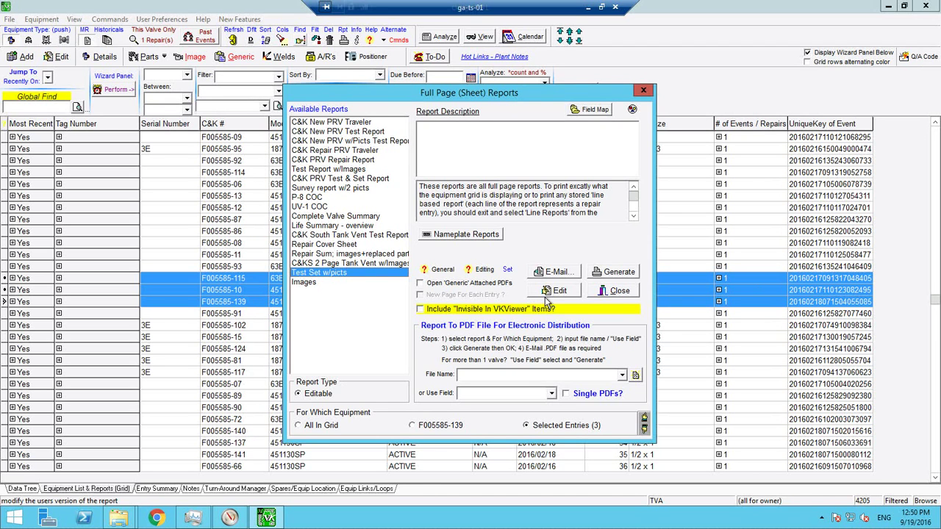
- Set the Test Set w/picts report to single PDFs named by the C&K # field, and remove the letter c from the PDF file name
left_click(356, 179)
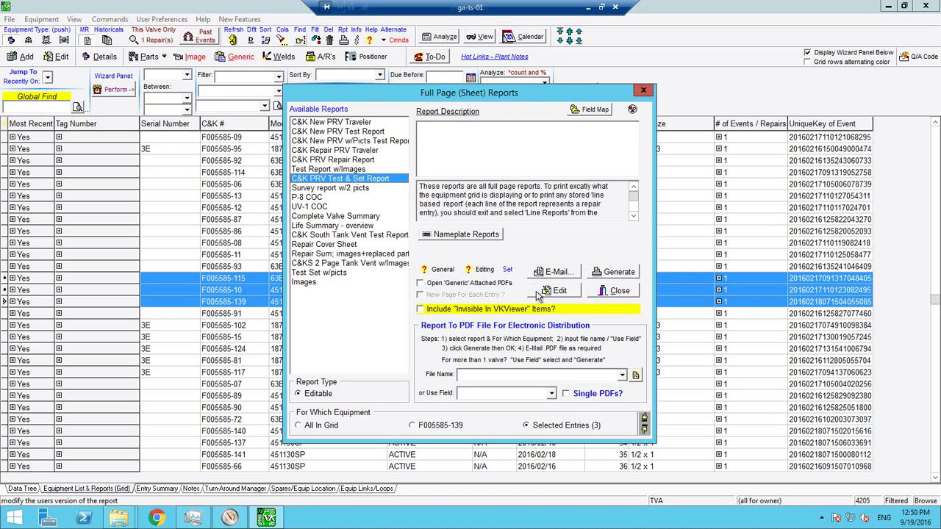
left_click(333, 272)
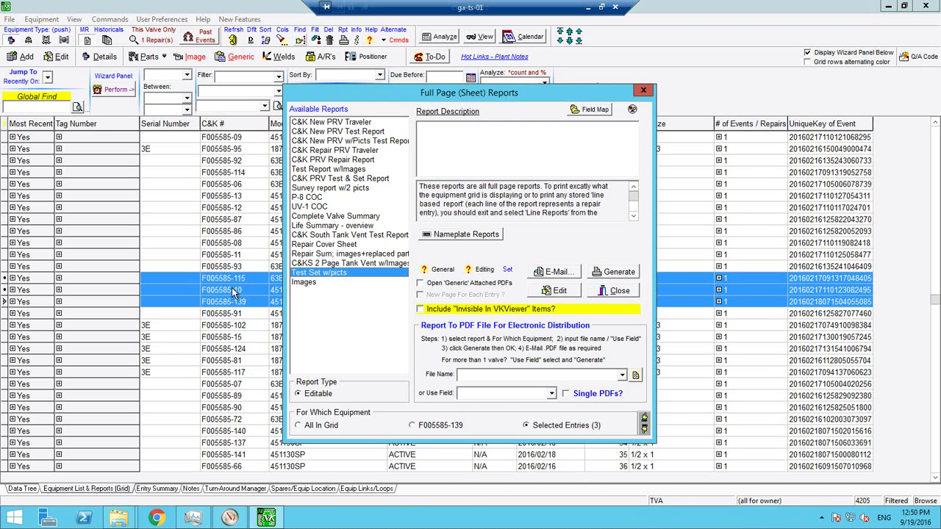
left_click(622, 375)
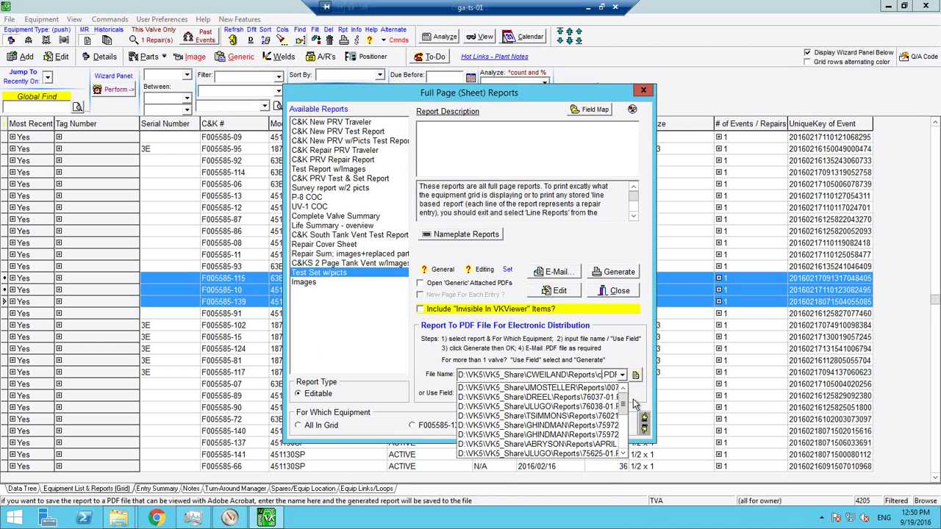
left_click(640, 395)
left_click(551, 395)
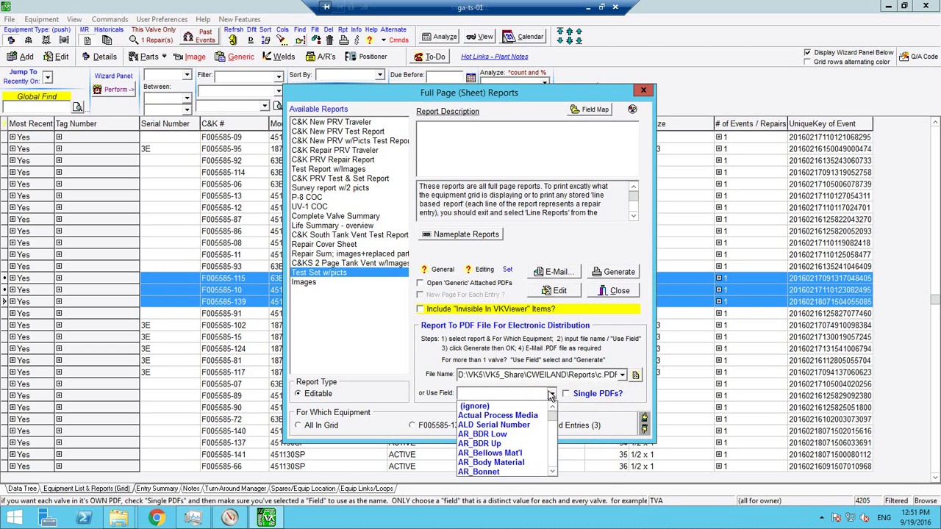
key("c")
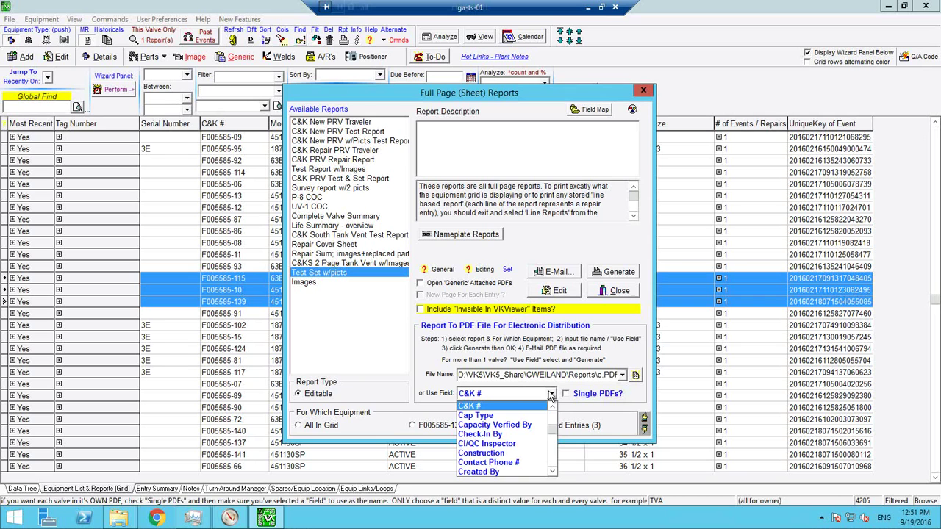
left_click(509, 406)
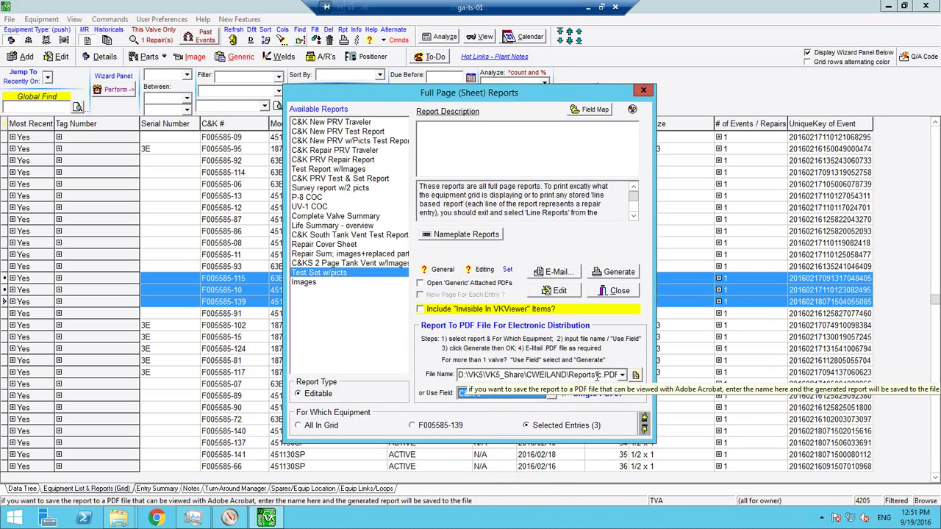
left_click(596, 377)
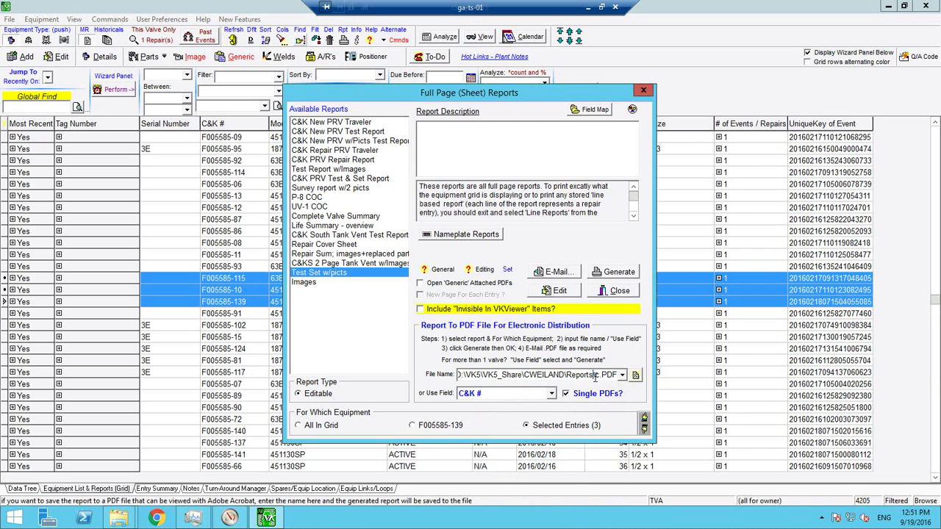
key("BackSpace")
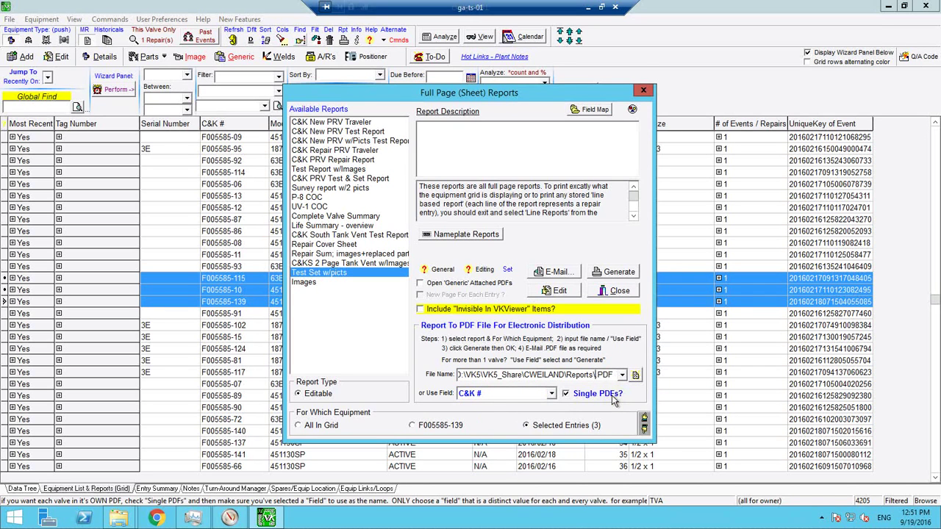